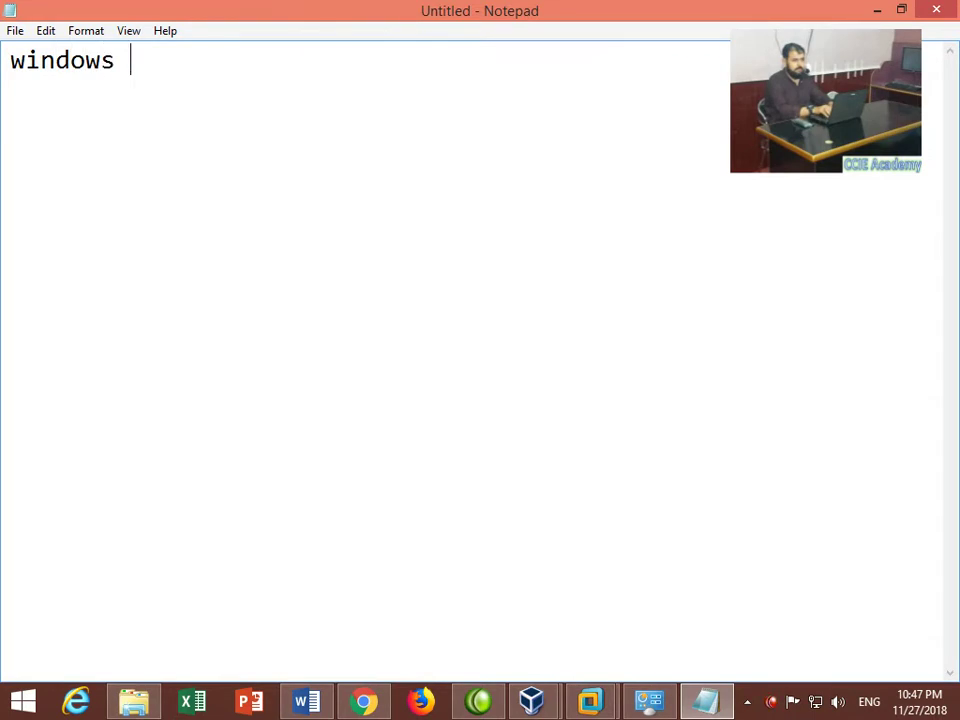
# - Write the note lines "windows updates" and "update and upgrade" in the untitled document
pyautogui.write('s')
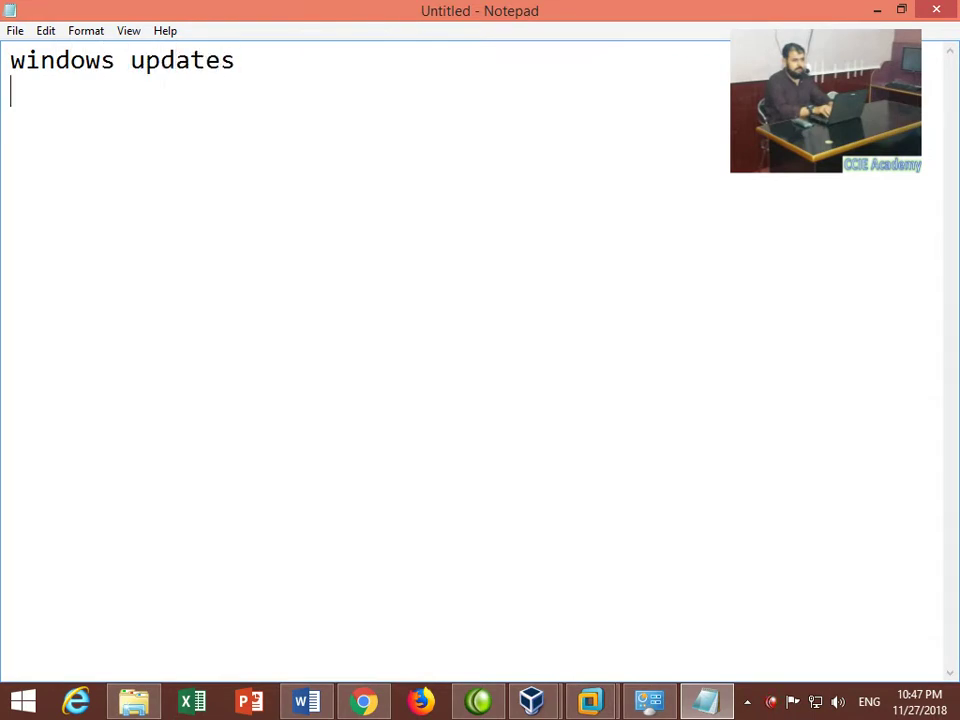
pyautogui.press('Return')
pyautogui.write('upd')
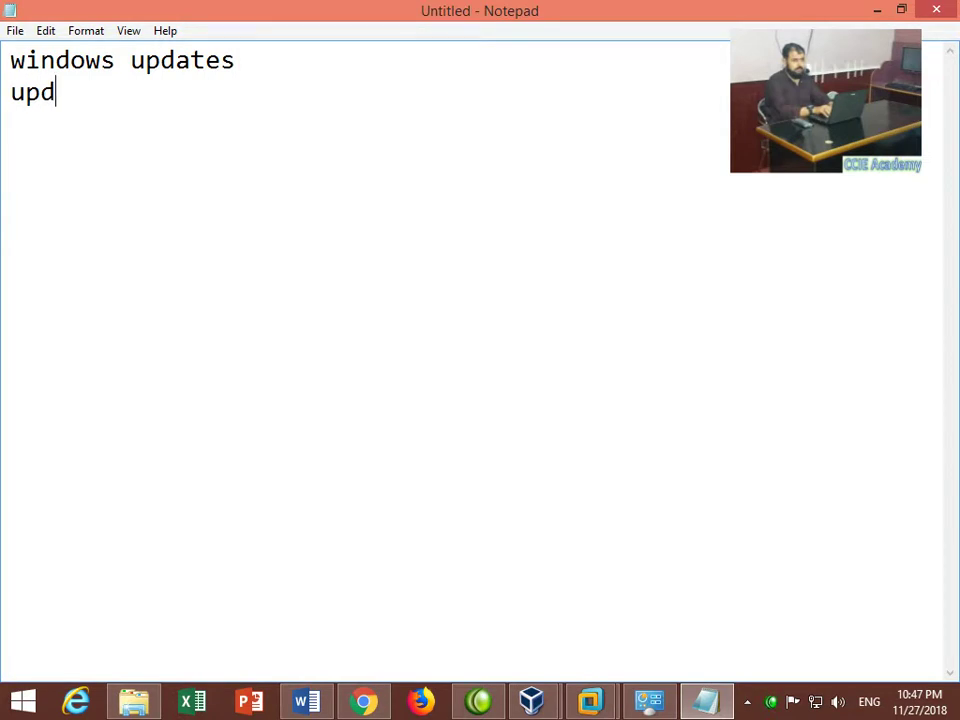
pyautogui.write('ate and up')
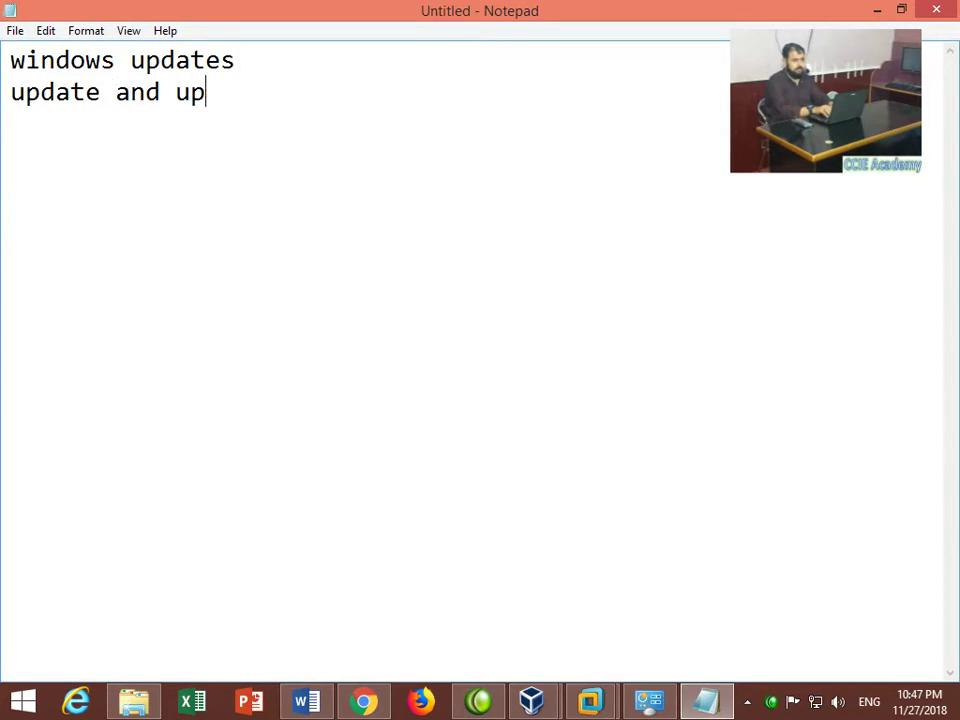
pyautogui.write('grade')
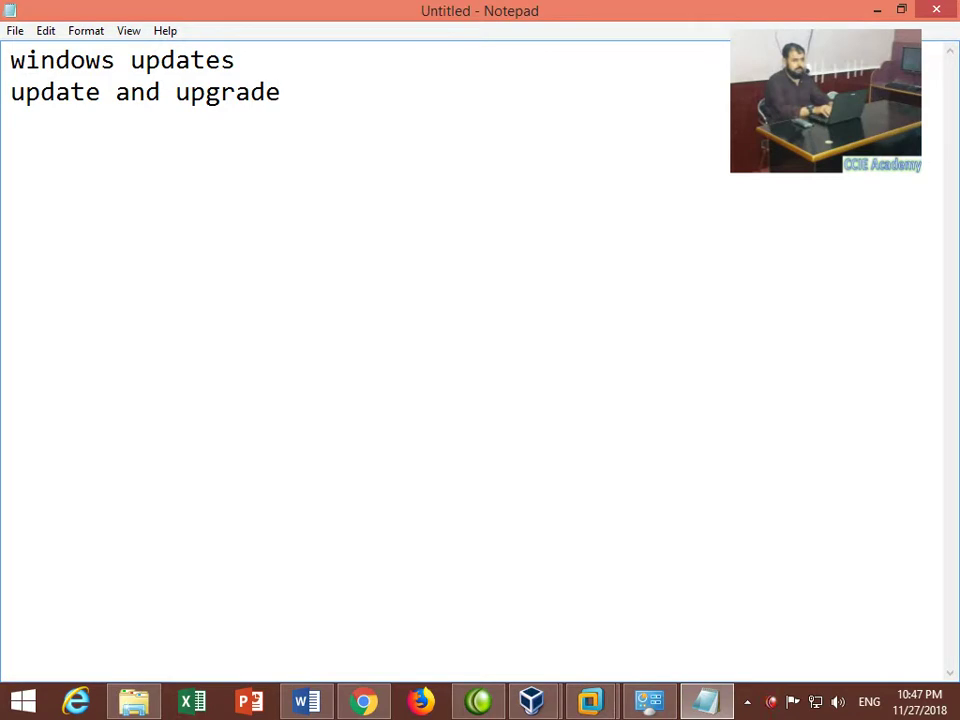
pyautogui.press('Return')
pyautogui.moveTo(176, 92); pyautogui.dragTo(285, 91)
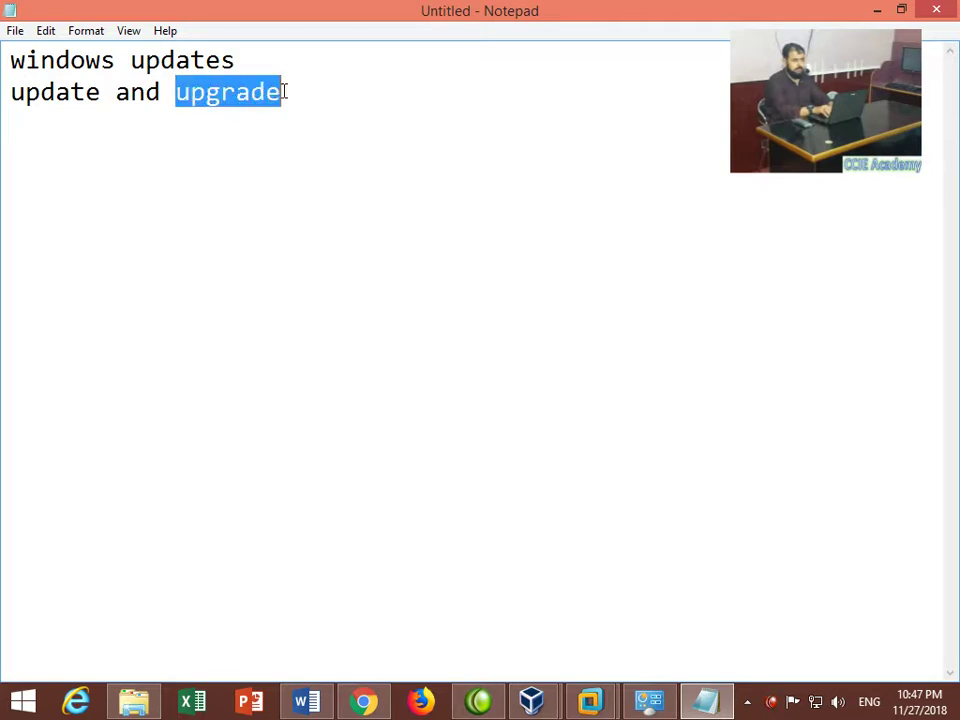
pyautogui.click(212, 110)
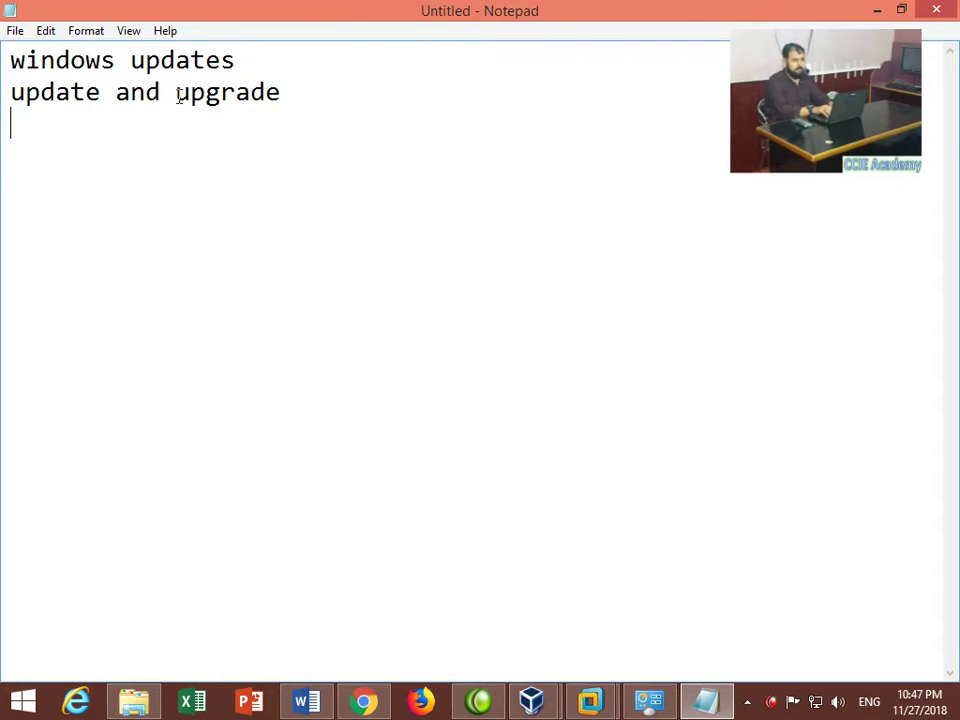
pyautogui.moveTo(177, 96); pyautogui.dragTo(277, 92)
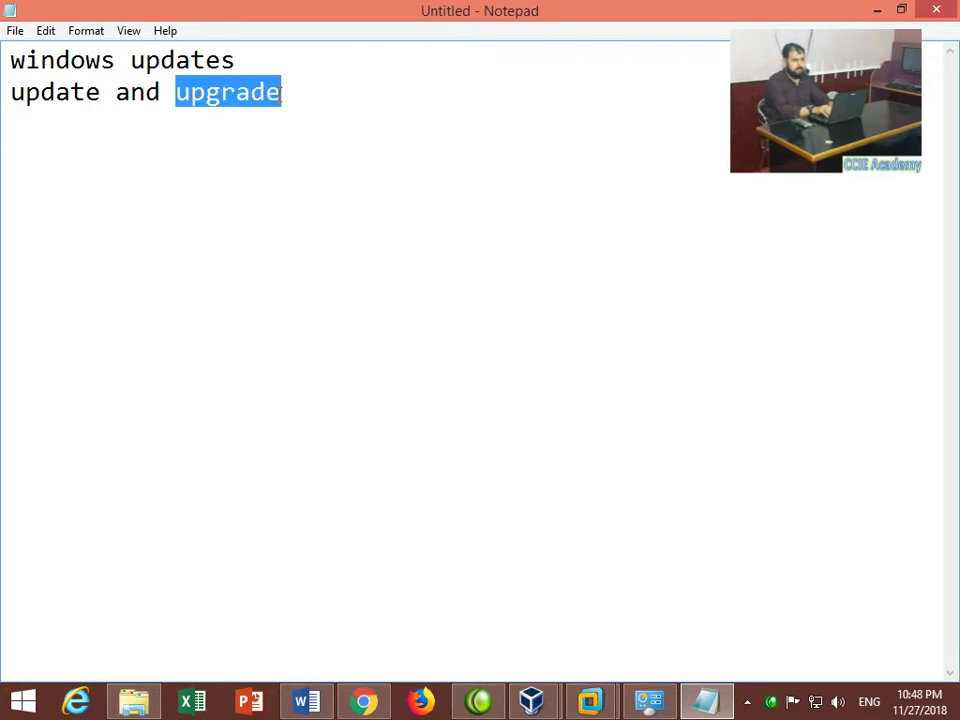
pyautogui.click(289, 97)
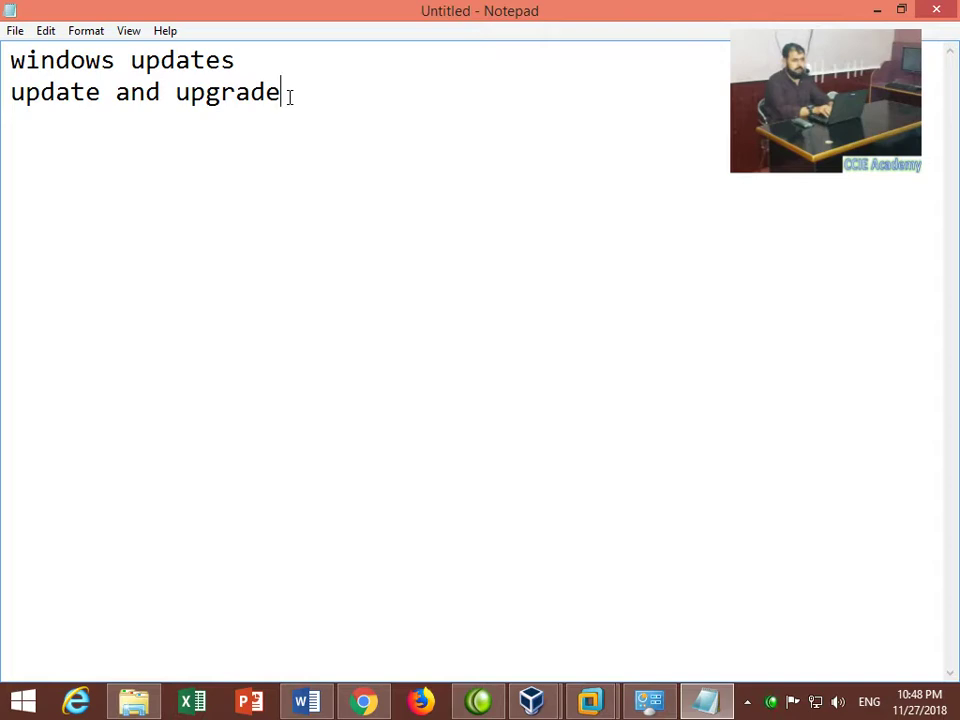
# - Check the ESET Smart Security version and virus signature database among the hidden notification icons
pyautogui.click(747, 703)
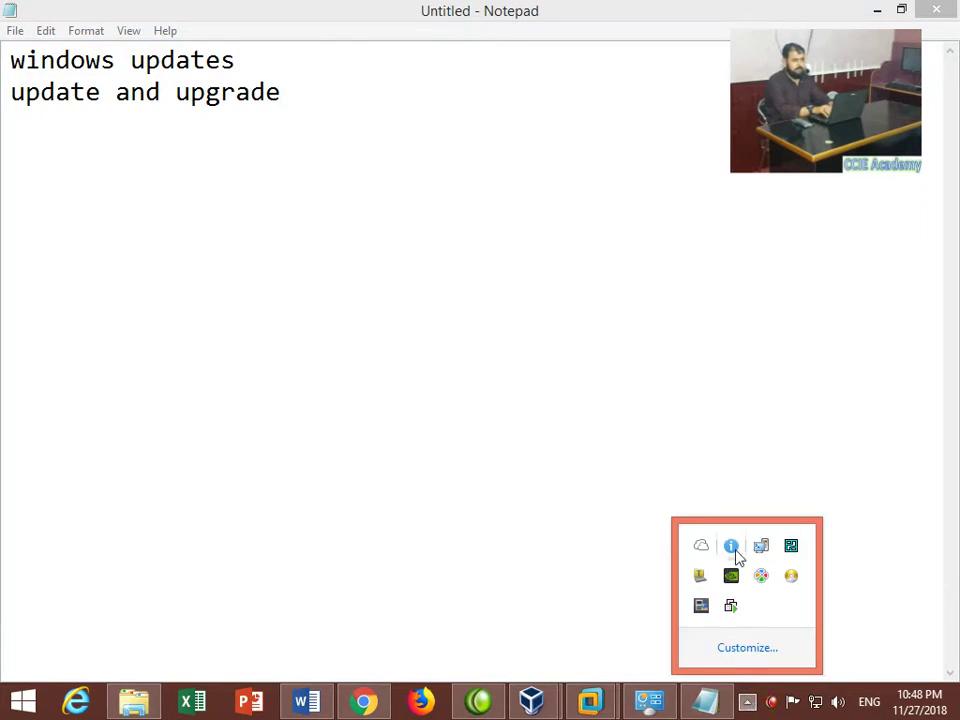
pyautogui.moveTo(735, 556)
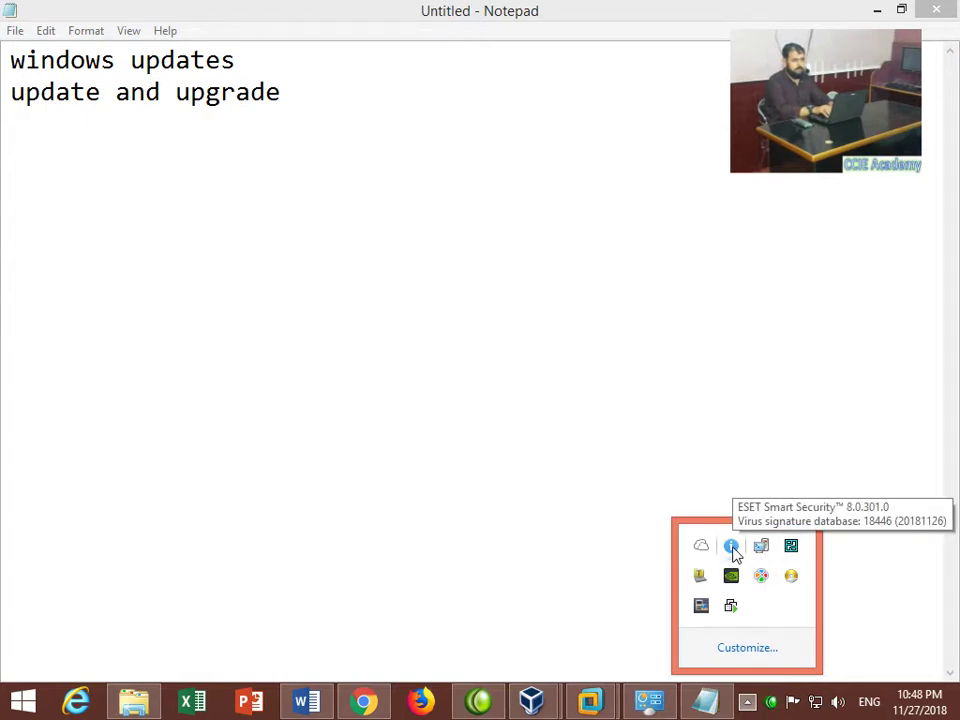
pyautogui.click(493, 246)
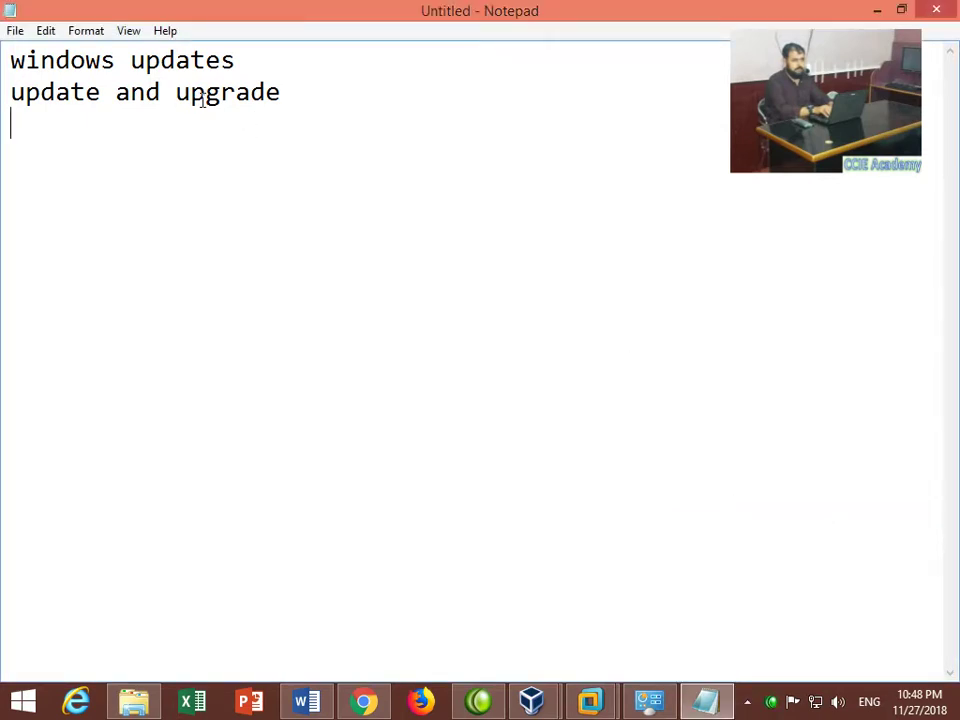
pyautogui.moveTo(182, 96); pyautogui.dragTo(284, 97)
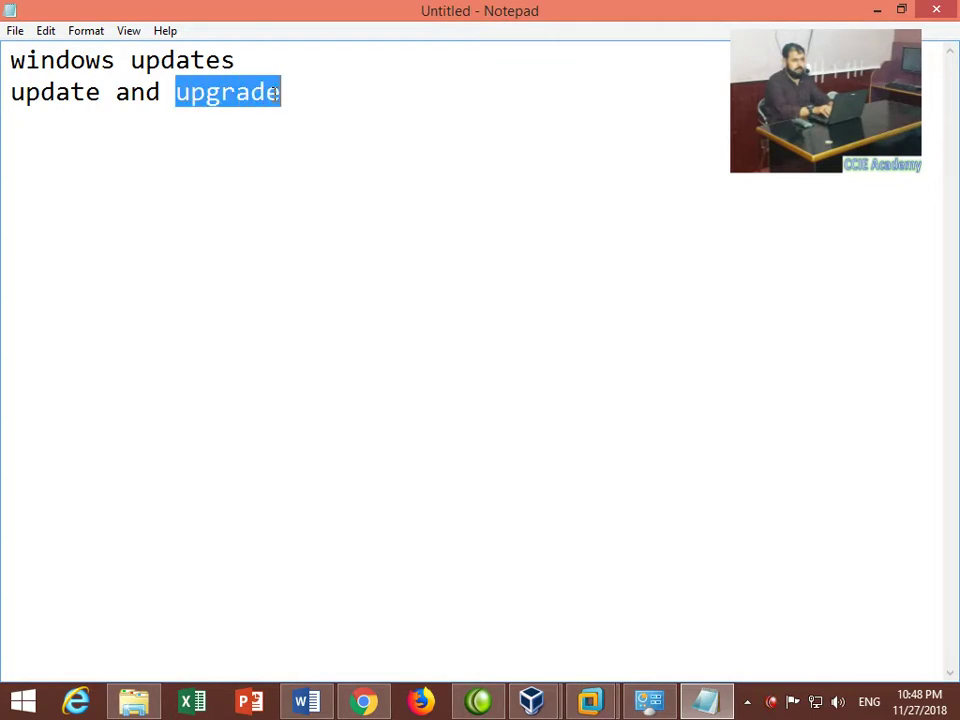
pyautogui.click(298, 106)
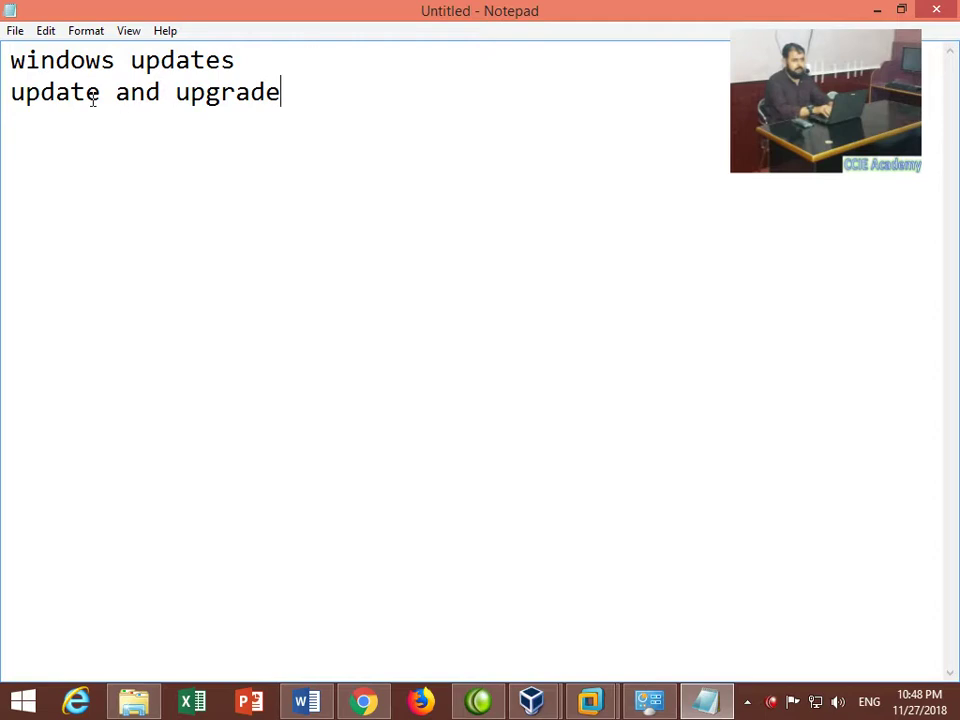
pyautogui.moveTo(11, 93); pyautogui.dragTo(100, 93)
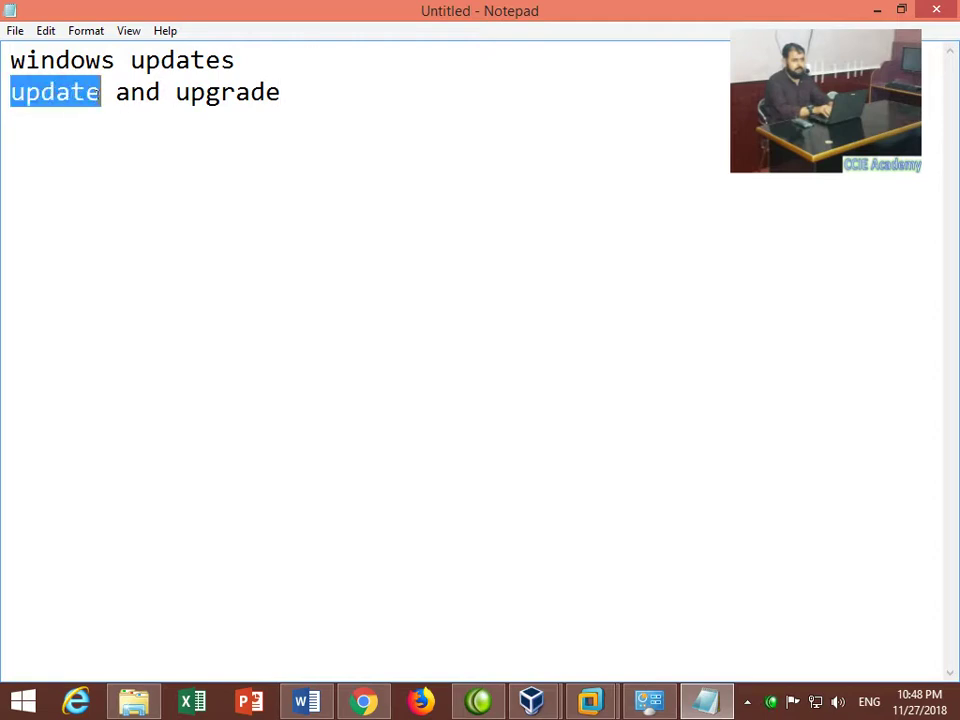
# - Add the lines "How to stop windows updates" and "Original windows" below "update and upgrade"
pyautogui.click(326, 103)
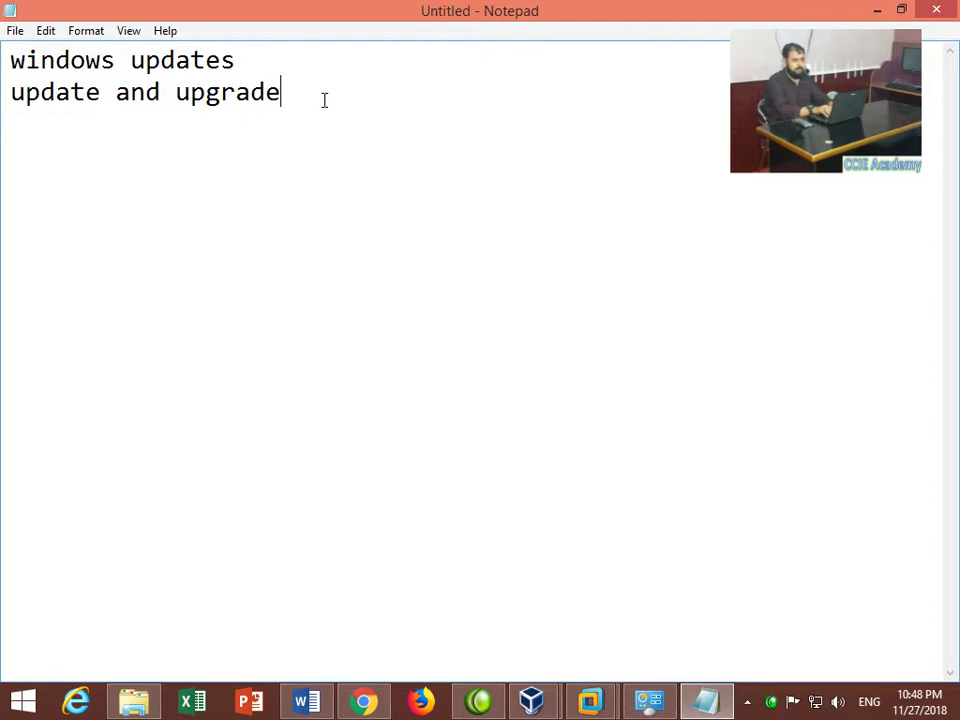
pyautogui.press('Return')
pyautogui.write('How to stop windows updates')
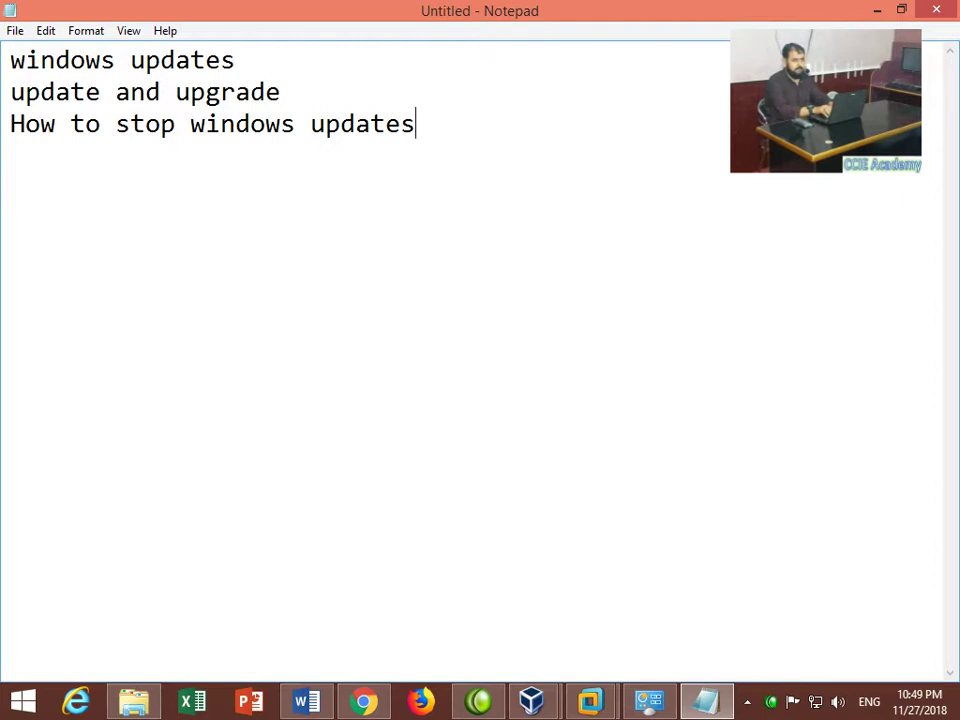
pyautogui.press('Return')
pyautogui.write('Original vi')
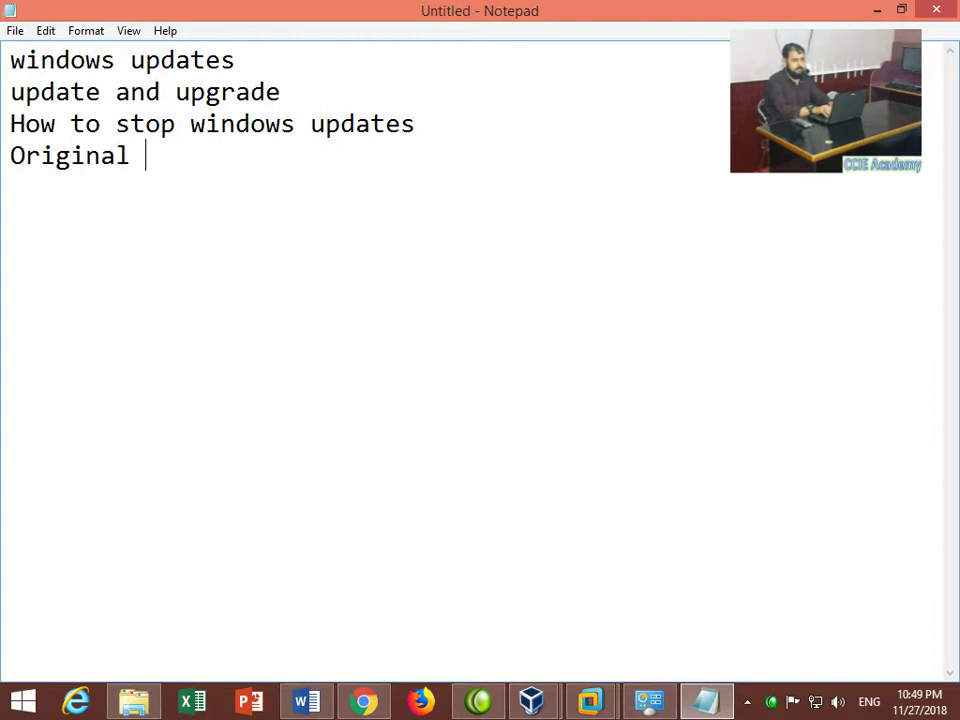
pyautogui.press('BackSpace')
pyautogui.press('BackSpace')
pyautogui.write('windows')
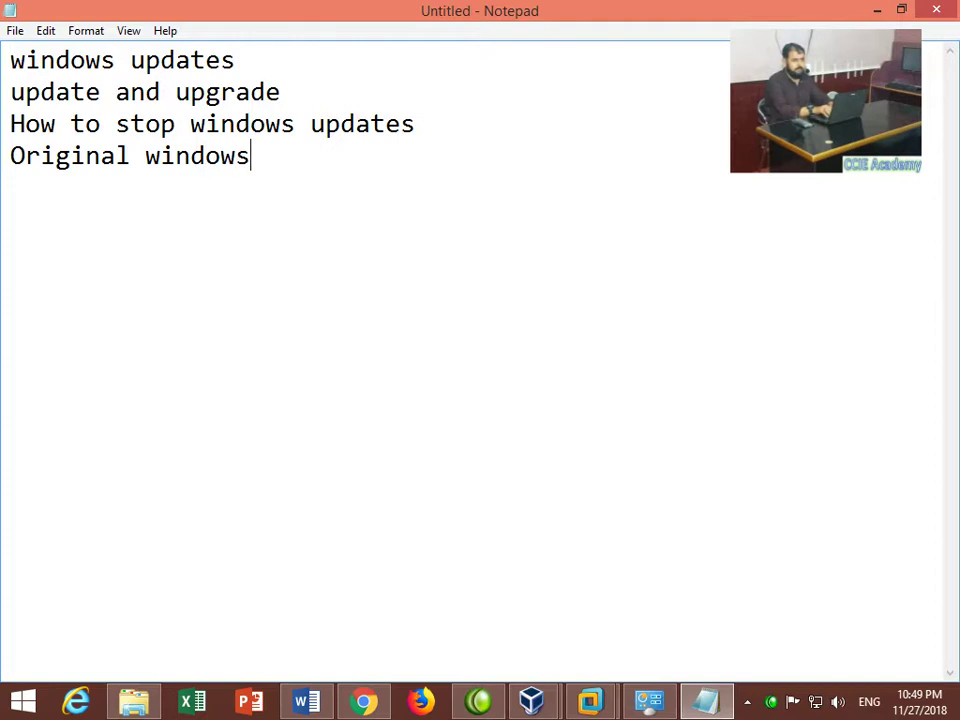
# - Add the line "window pirated windows" below "Original windows"
pyautogui.press('Return')
pyautogui.write('window spi')
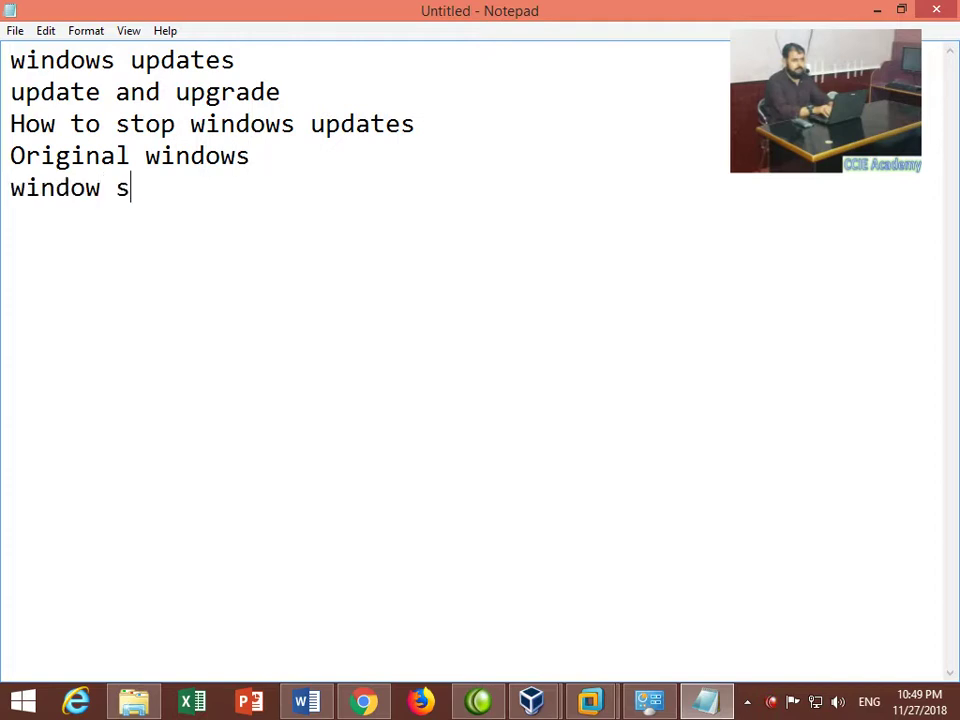
pyautogui.press('BackSpace')
pyautogui.press('BackSpace')
pyautogui.press('BackSpace')
pyautogui.write('pirat')
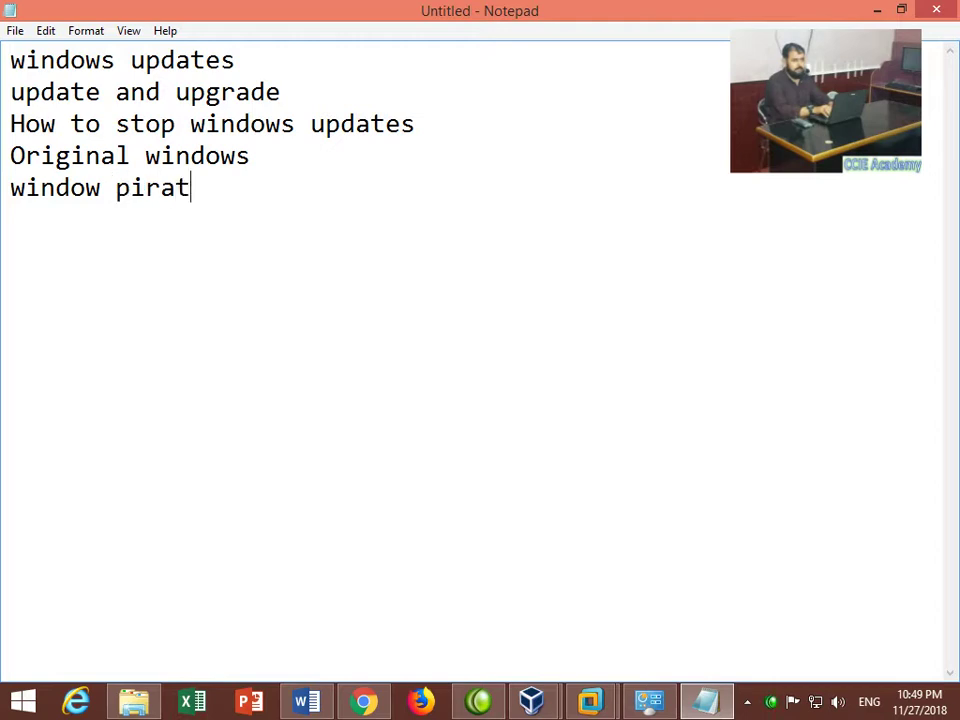
pyautogui.write('ed windows')
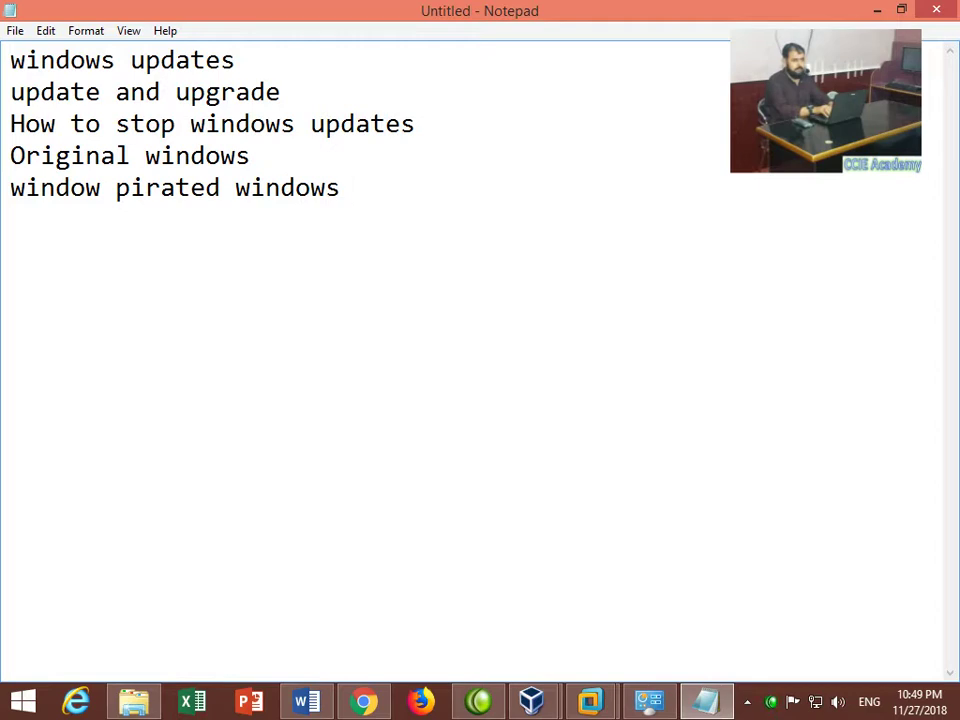
pyautogui.press('Up')
pyautogui.hotkey('shift', 'Left')
pyautogui.hotkey('shift', 'Left')
pyautogui.hotkey('shift', 'Left')
pyautogui.hotkey('shift', 'Left')
pyautogui.hotkey('shift', 'Left')
pyautogui.hotkey('shift', 'Left')
pyautogui.hotkey('shift', 'Left')
pyautogui.hotkey('shift', 'Left')
pyautogui.hotkey('shift', 'Left')
pyautogui.hotkey('shift', 'Left')
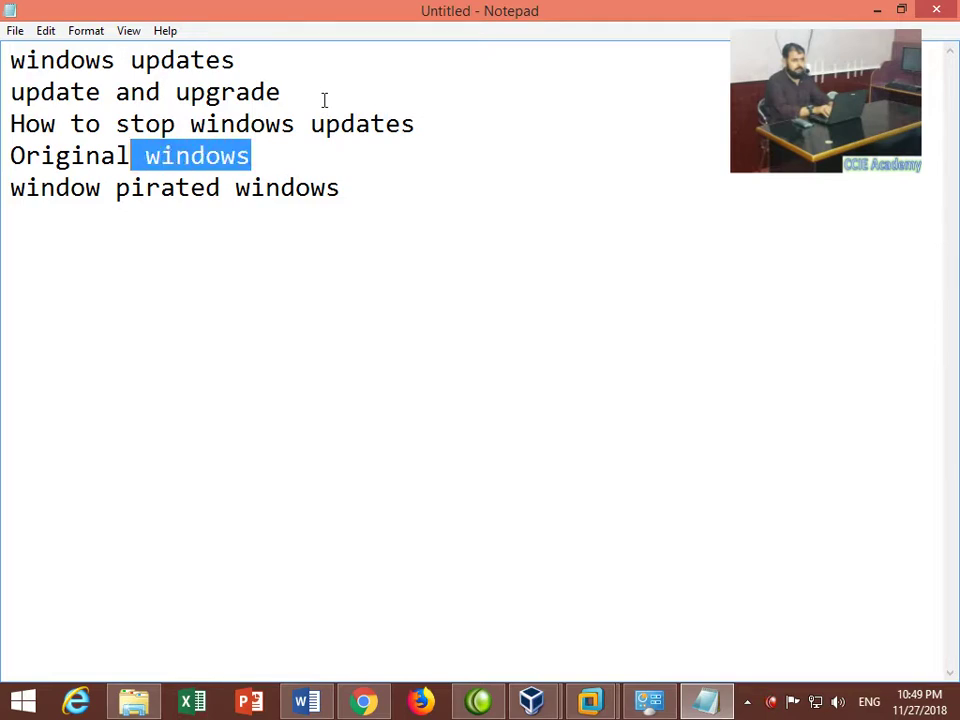
pyautogui.hotkey('shift', 'Left')
pyautogui.hotkey('shift', 'Left')
pyautogui.hotkey('shift', 'Left')
pyautogui.hotkey('shift', 'Left')
pyautogui.hotkey('shift', 'Left')
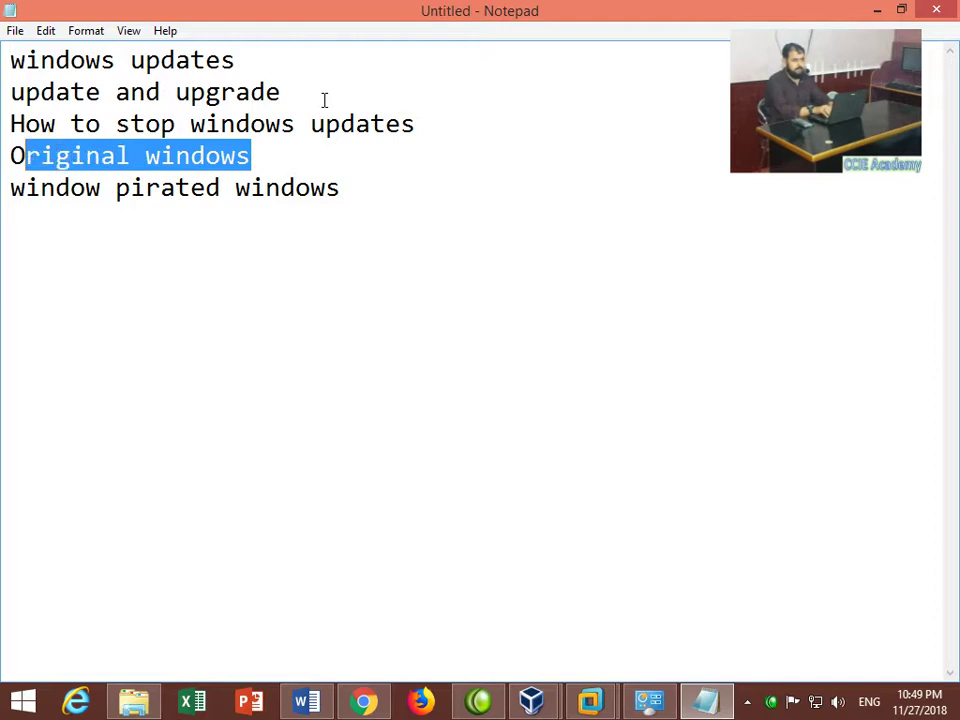
pyautogui.press('Home')
pyautogui.hotkey('shift', 'Right')
pyautogui.hotkey('shift', 'Right')
pyautogui.hotkey('shift', 'Right')
pyautogui.hotkey('shift', 'Right')
pyautogui.hotkey('shift', 'Right')
pyautogui.hotkey('shift', 'Right')
pyautogui.hotkey('shift', 'Right')
pyautogui.hotkey('shift', 'Right')
pyautogui.hotkey('shift', 'Right')
pyautogui.hotkey('shift', 'Right')
pyautogui.hotkey('shift', 'Right')
pyautogui.hotkey('shift', 'Right')
pyautogui.hotkey('shift', 'Right')
pyautogui.hotkey('shift', 'Right')
pyautogui.hotkey('shift', 'Right')
pyautogui.hotkey('shift', 'Right')
pyautogui.press('Right')
pyautogui.press('Right')
pyautogui.press('Right')
pyautogui.press('Right')
pyautogui.press('Right')
pyautogui.press('Right')
pyautogui.press('Right')
pyautogui.press('Right')
pyautogui.press('Right')
pyautogui.press('Right')
pyautogui.press('Right')
pyautogui.press('Right')
pyautogui.press('Right')
pyautogui.press('Right')
pyautogui.press('Right')
pyautogui.press('Right')
pyautogui.press('Right')
pyautogui.press('Right')
pyautogui.press('Right')
pyautogui.press('Right')
pyautogui.press('Right')
pyautogui.press('Right')
pyautogui.press('Right')
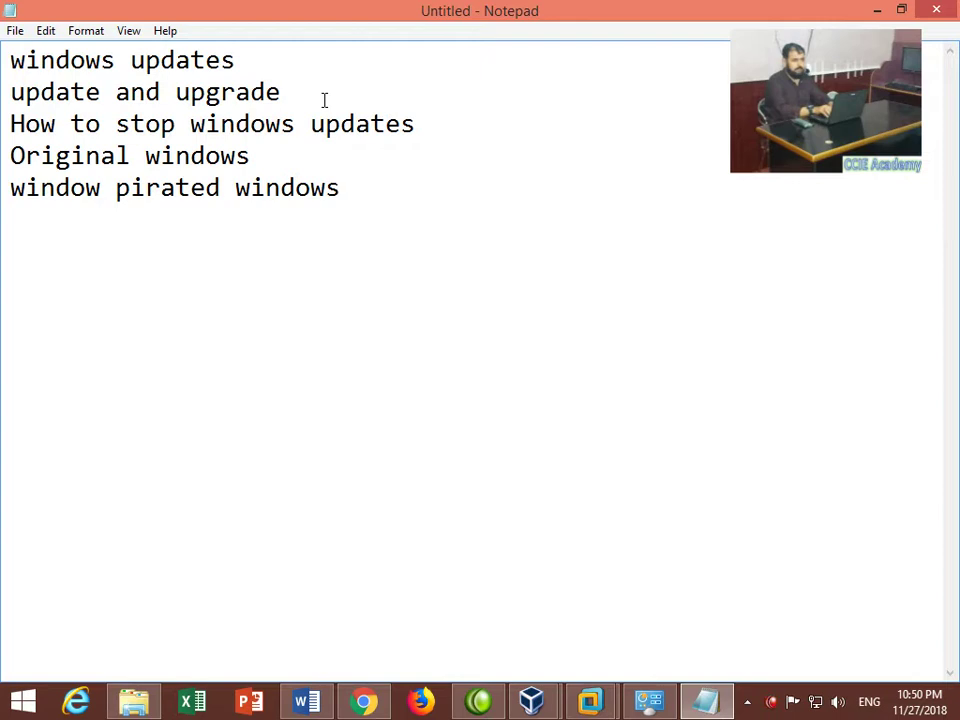
pyautogui.press('Return')
pyautogui.moveTo(10, 156); pyautogui.dragTo(340, 188)
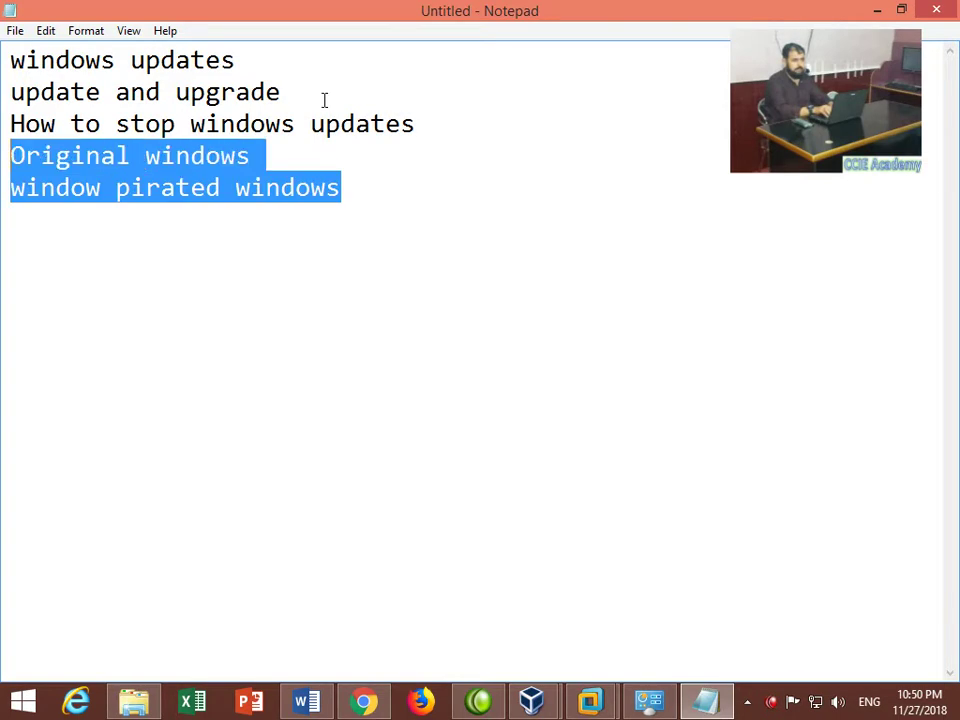
pyautogui.press('Down')
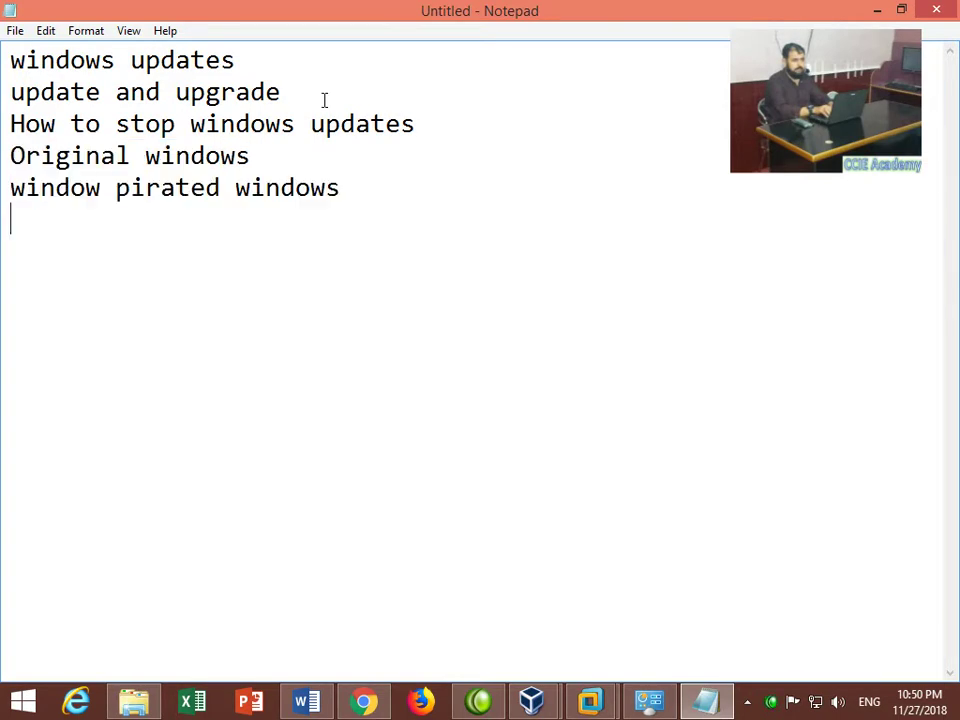
pyautogui.press('Up')
pyautogui.press('Down')
# - Minimize the notes and switch to the Windows XP virtual machine
pyautogui.click(873, 12)
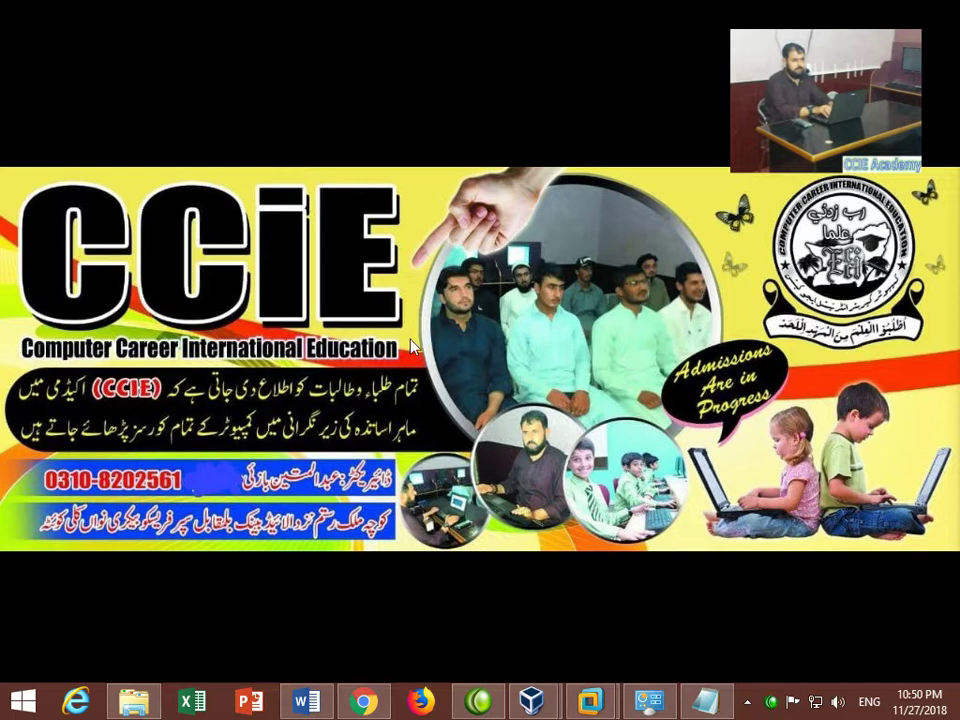
pyautogui.moveTo(591, 700)
pyautogui.click(653, 596)
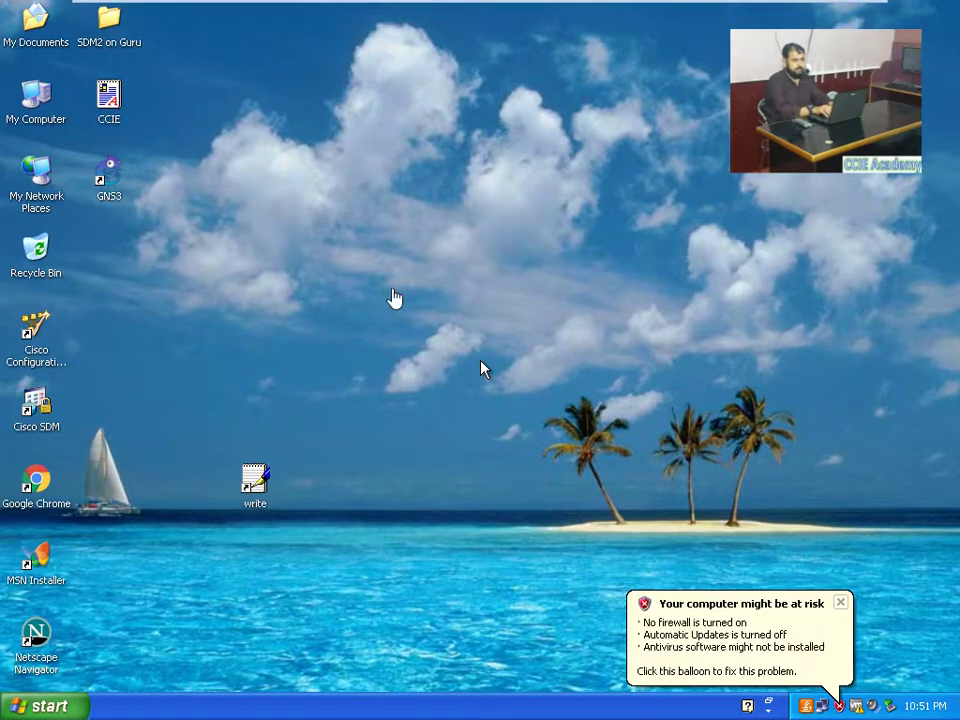
# - View the general system properties of My Computer, including the Windows edition and service pack, and close them
pyautogui.rightClick(27, 103)
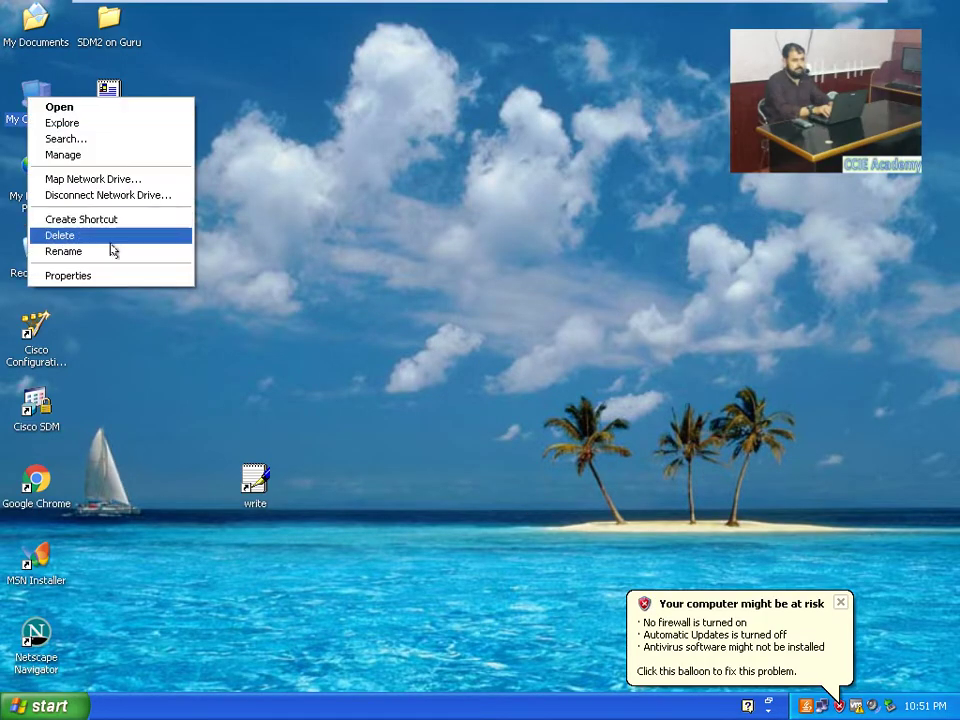
pyautogui.click(113, 276)
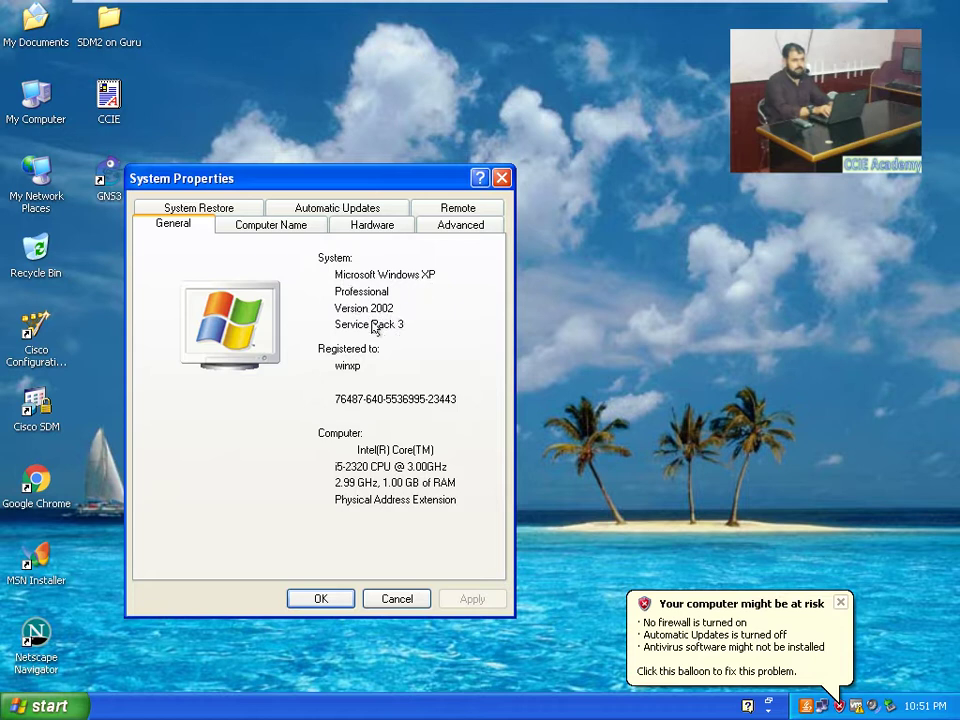
pyautogui.click(320, 599)
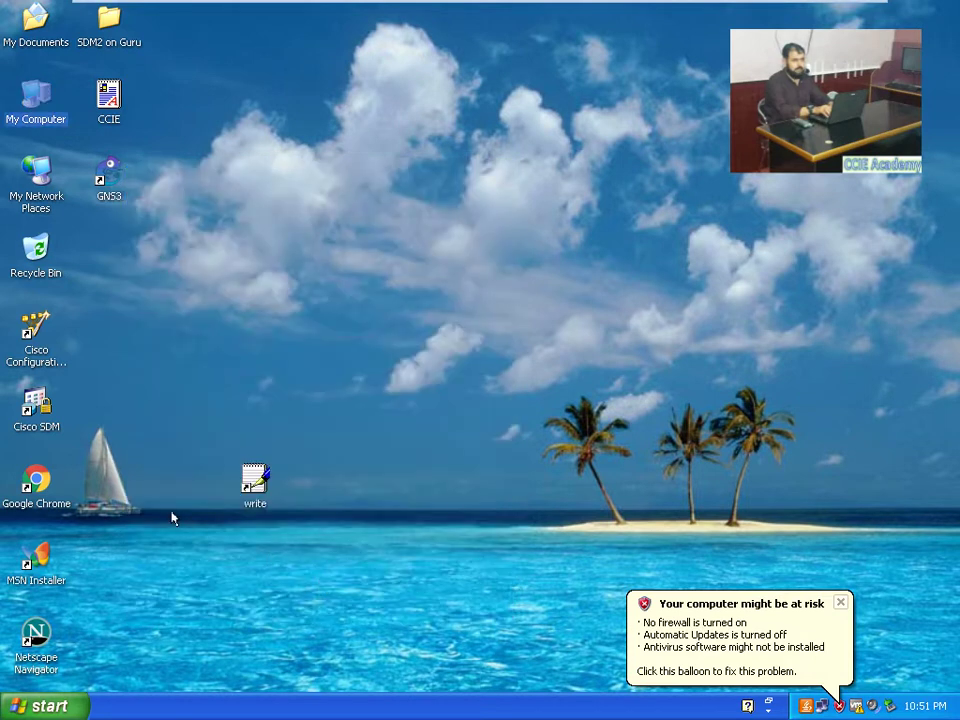
# - Open the Automatic Updates settings from Control Panel and select the option to turn off automatic updates
pyautogui.click(42, 706)
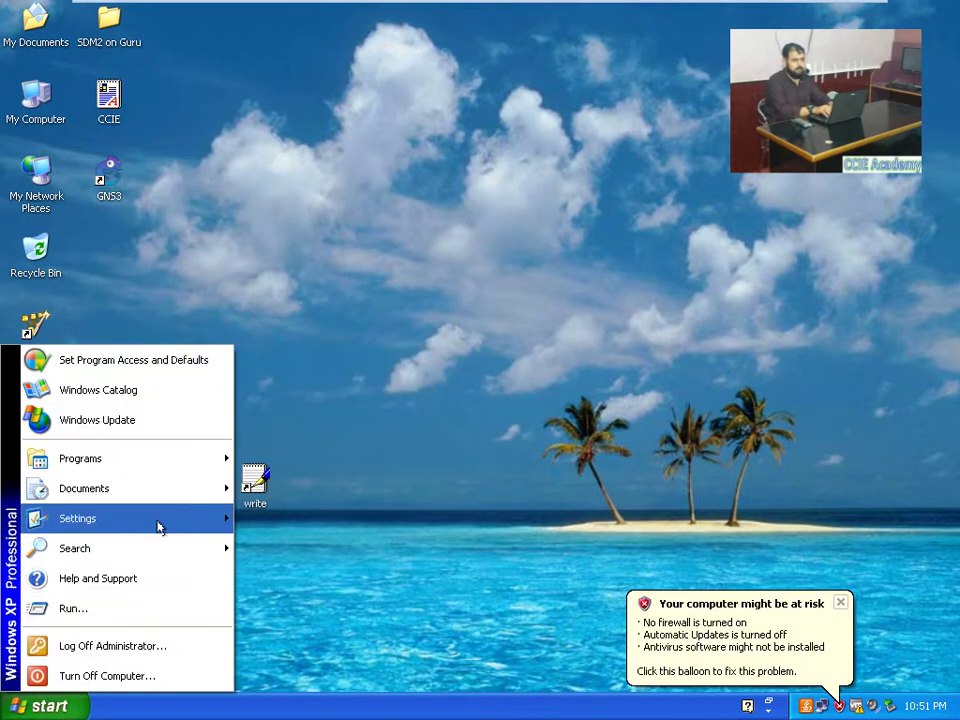
pyautogui.moveTo(158, 527)
pyautogui.click(268, 515)
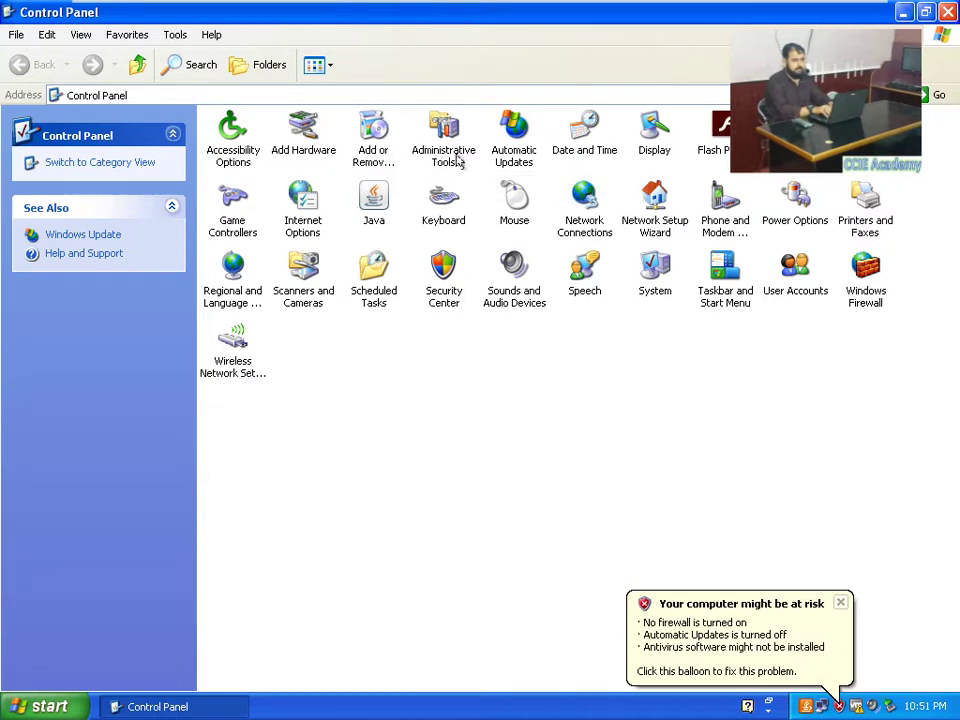
pyautogui.doubleClick(513, 152)
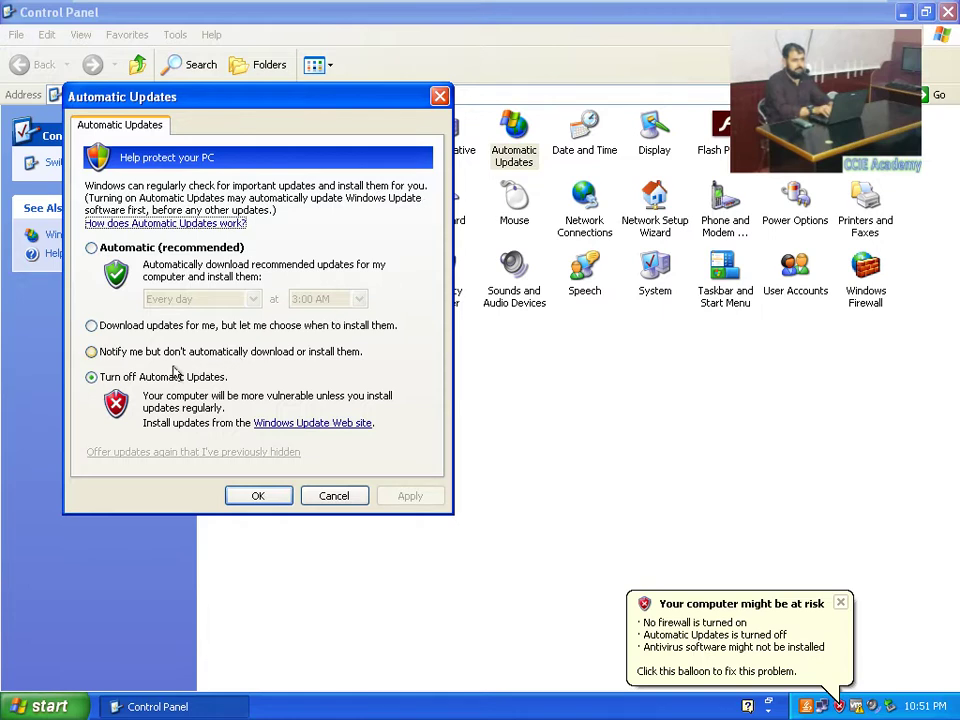
pyautogui.press('Up')
pyautogui.click(136, 379)
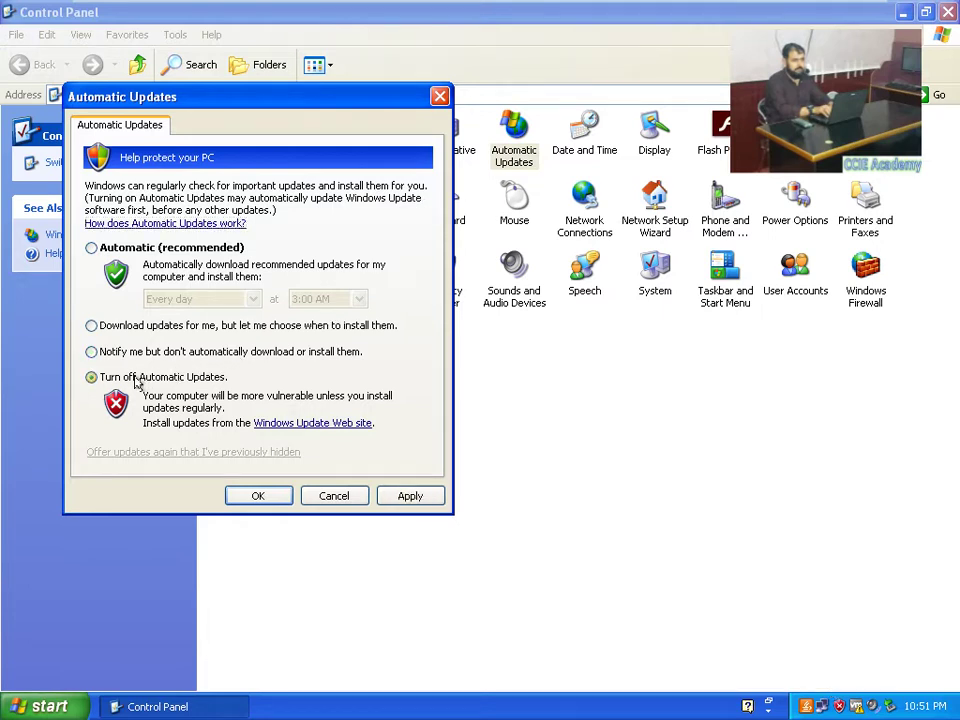
# - Try the Automatic (recommended) option with updates installed every day at 3:00 PM
pyautogui.click(139, 253)
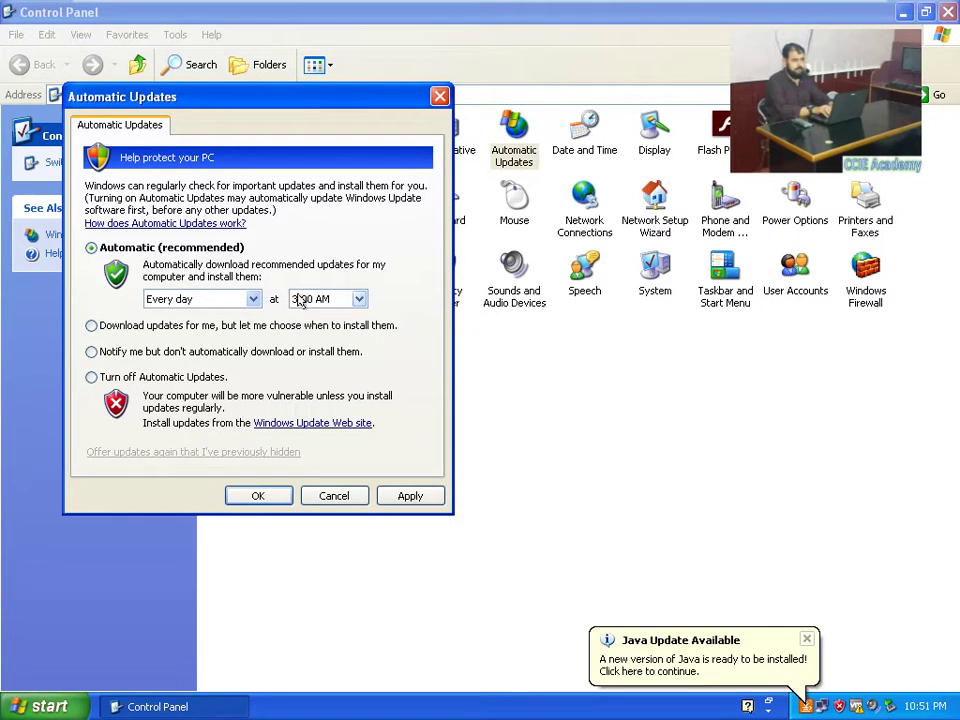
pyautogui.click(357, 299)
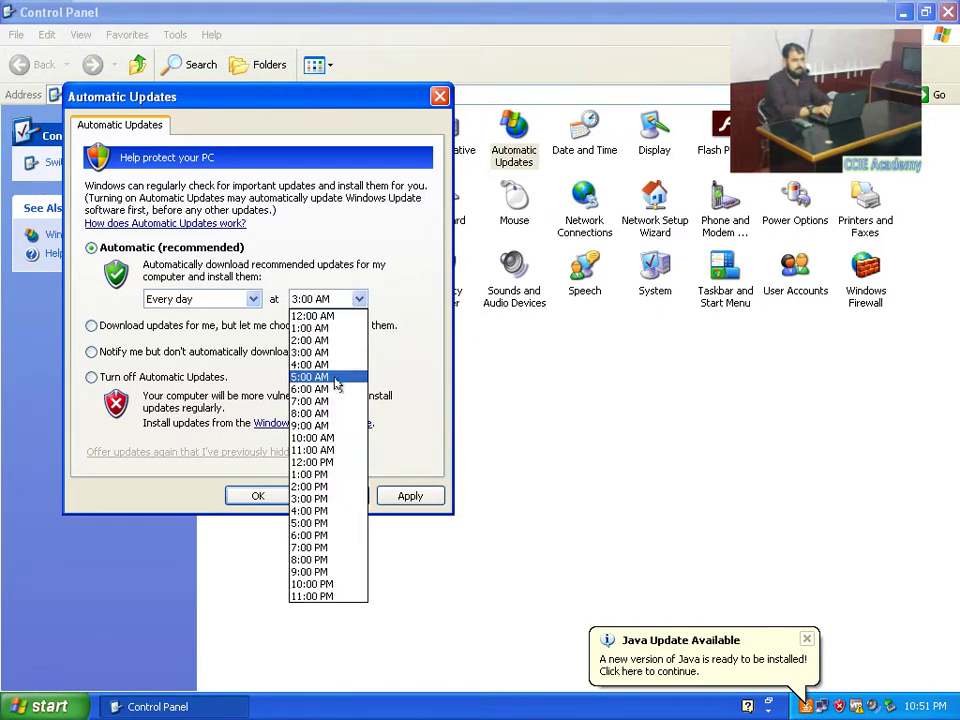
pyautogui.click(310, 498)
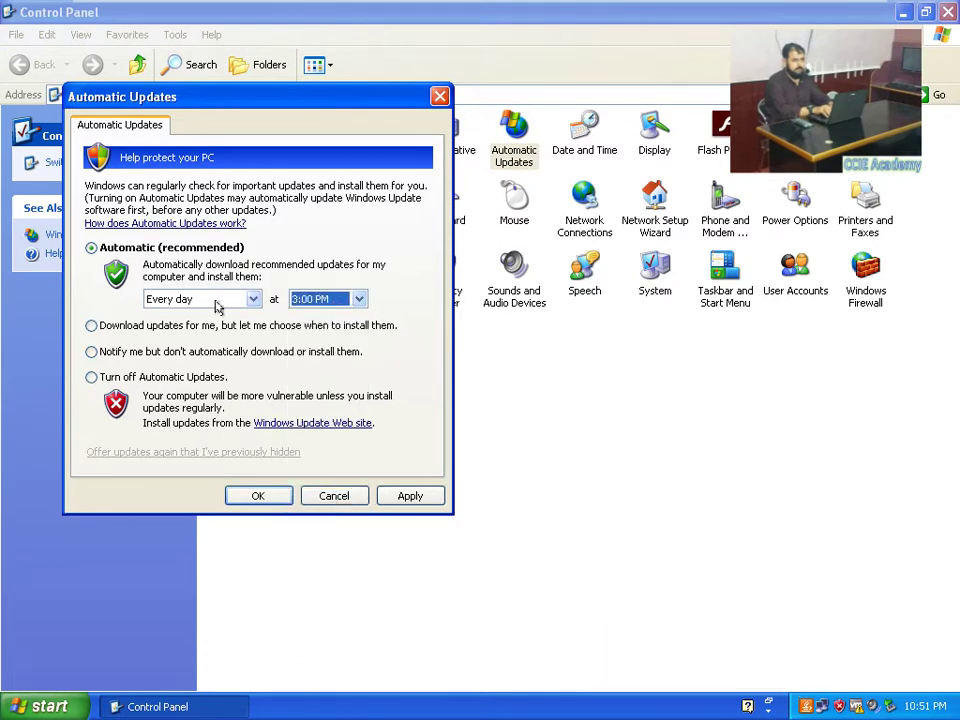
# - Turn off automatic updates, apply the setting, close the dialog and minimize Control Panel
pyautogui.click(125, 384)
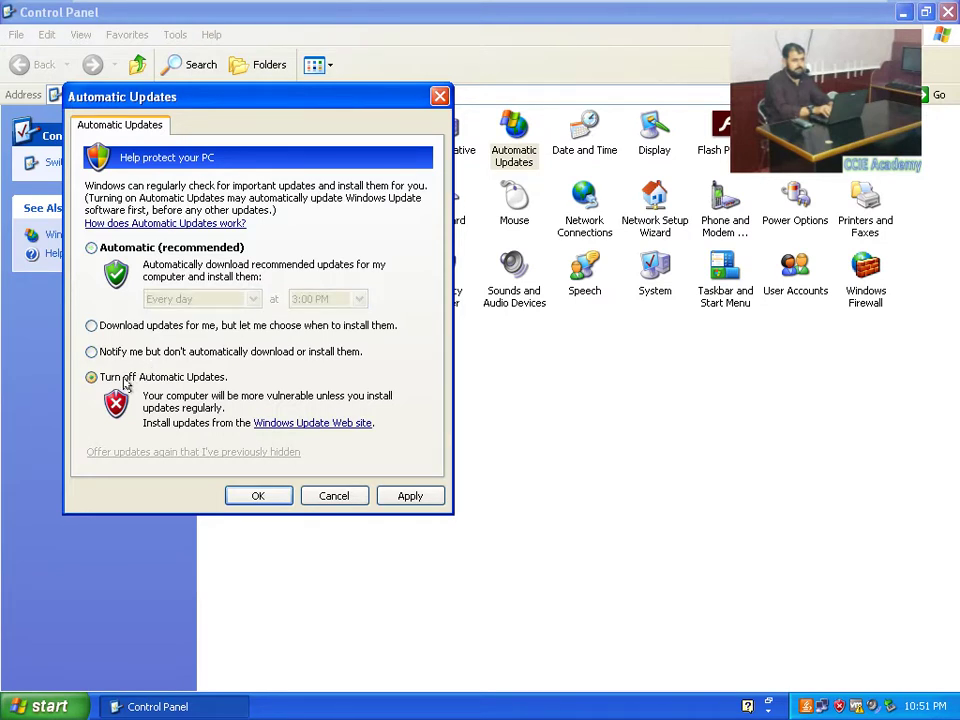
pyautogui.click(420, 498)
pyautogui.click(318, 497)
pyautogui.click(521, 495)
pyautogui.click(903, 12)
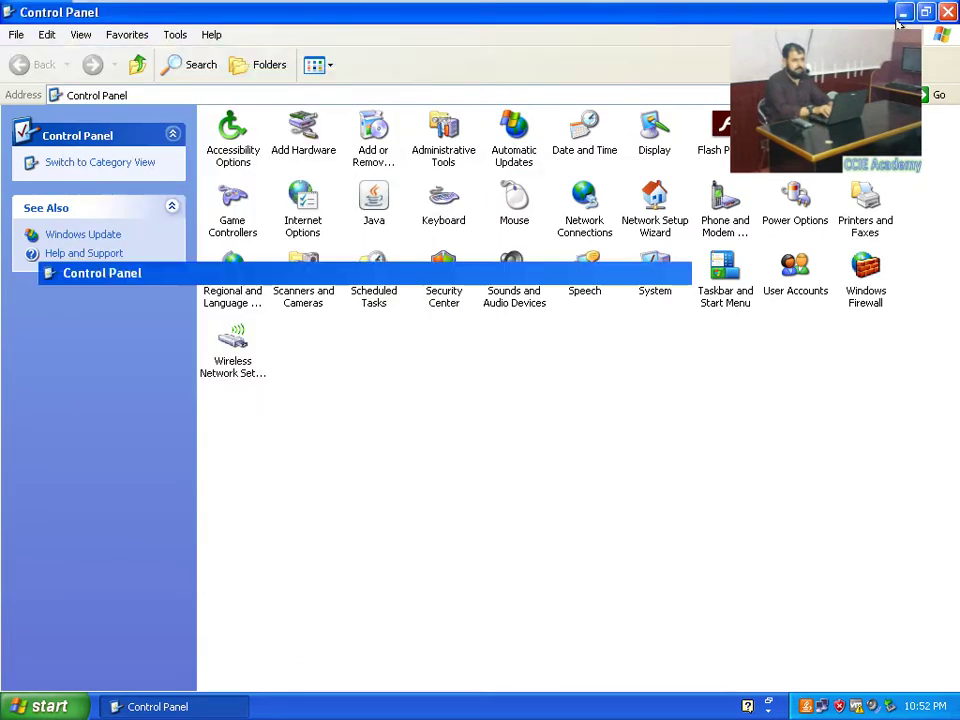
# - Refresh the desktop, minimize the Windows XP machine and switch to the Windows 7 64bit virtual machine in VirtualBox
pyautogui.rightClick(415, 334)
pyautogui.click(440, 359)
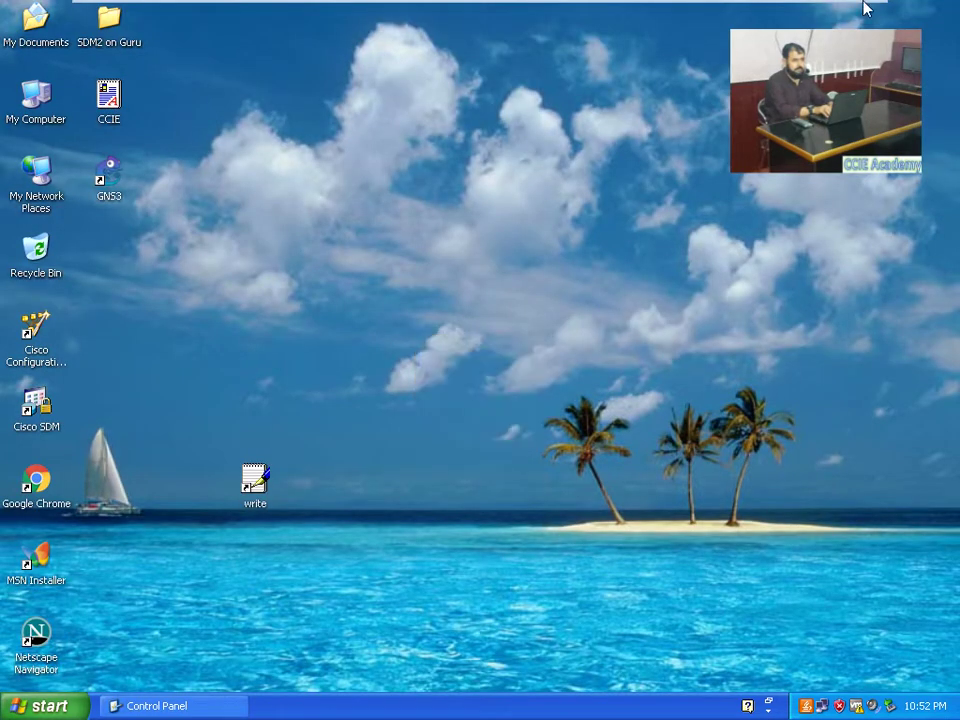
pyautogui.moveTo(866, 8)
pyautogui.click(816, 14)
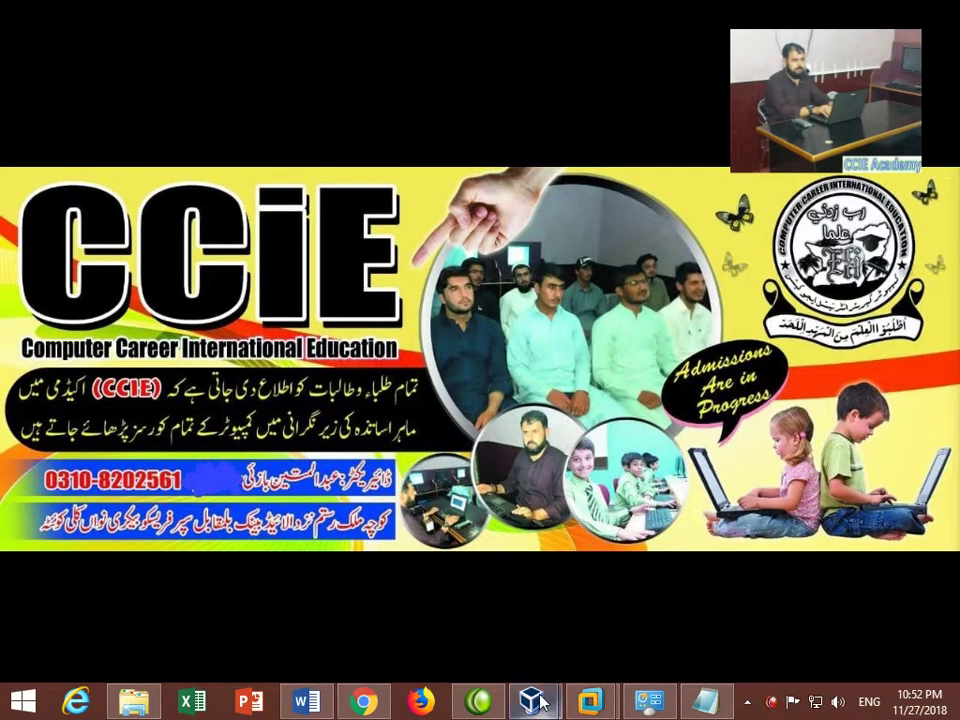
pyautogui.moveTo(531, 700)
pyautogui.click(594, 630)
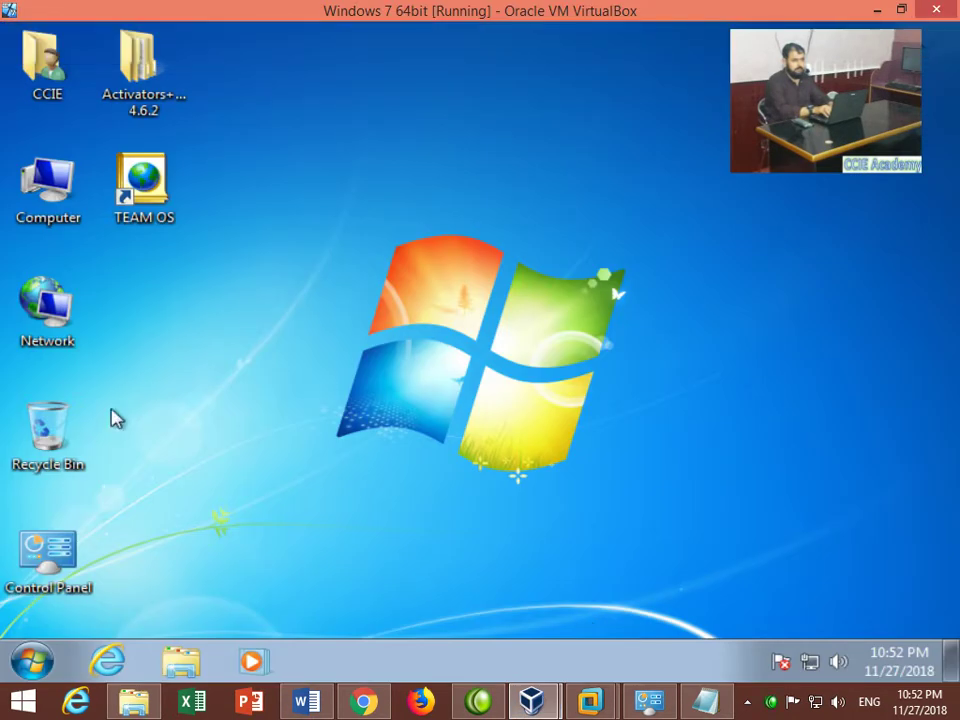
# - View the system properties of Computer, including the Windows edition and service pack, and close them
pyautogui.rightClick(57, 204)
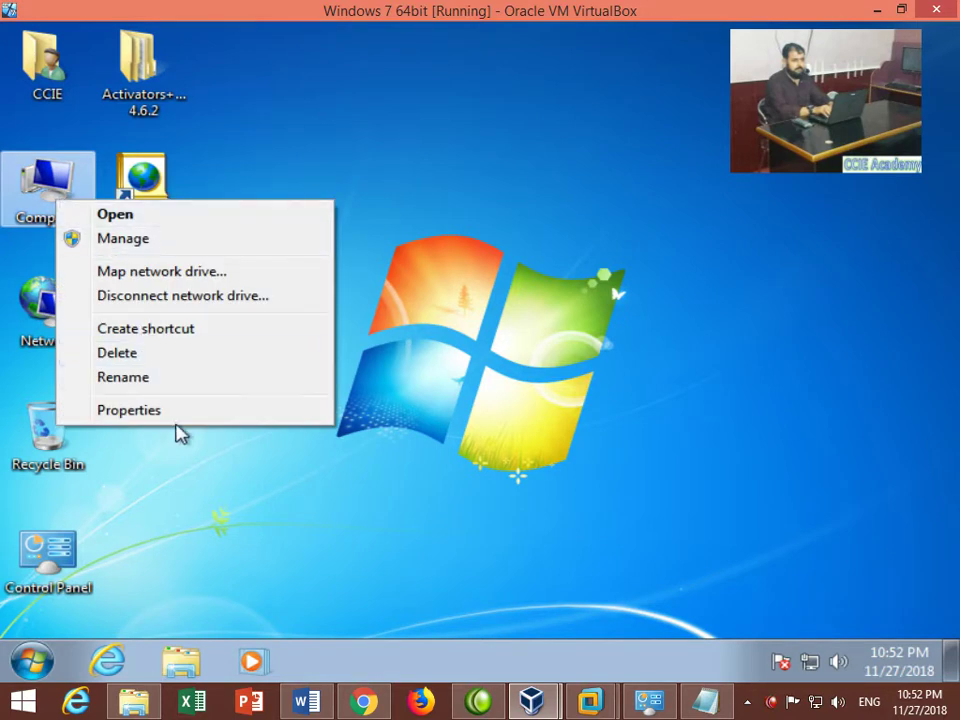
pyautogui.click(181, 412)
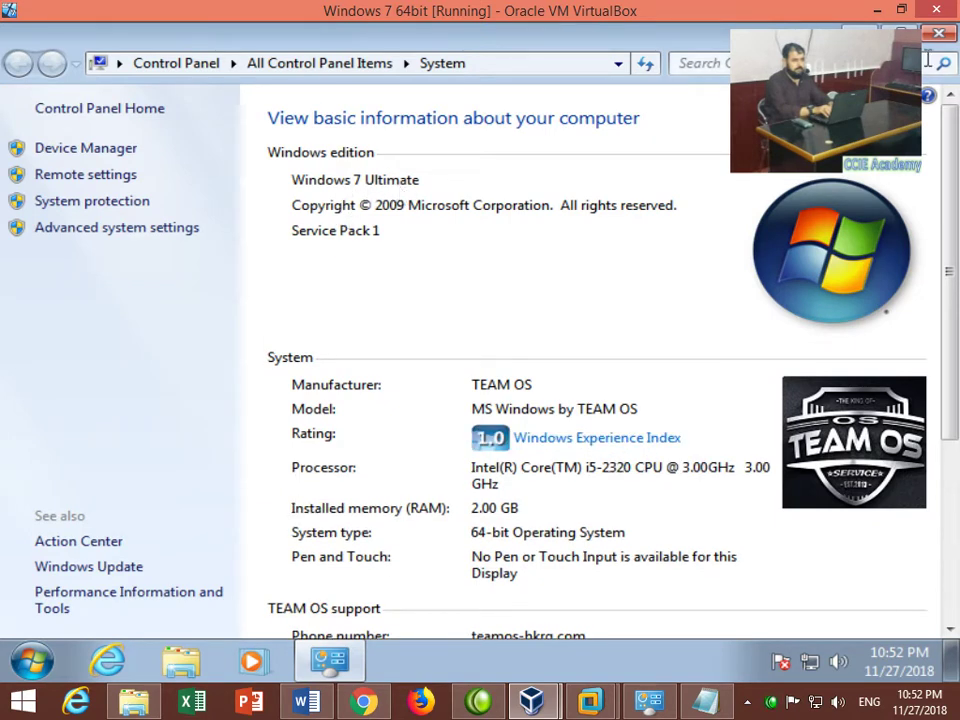
pyautogui.click(939, 33)
# - Open the Windows Update page in Control Panel and go to its settings for how updates are installed
pyautogui.click(30, 658)
pyautogui.click(640, 401)
pyautogui.click(640, 401)
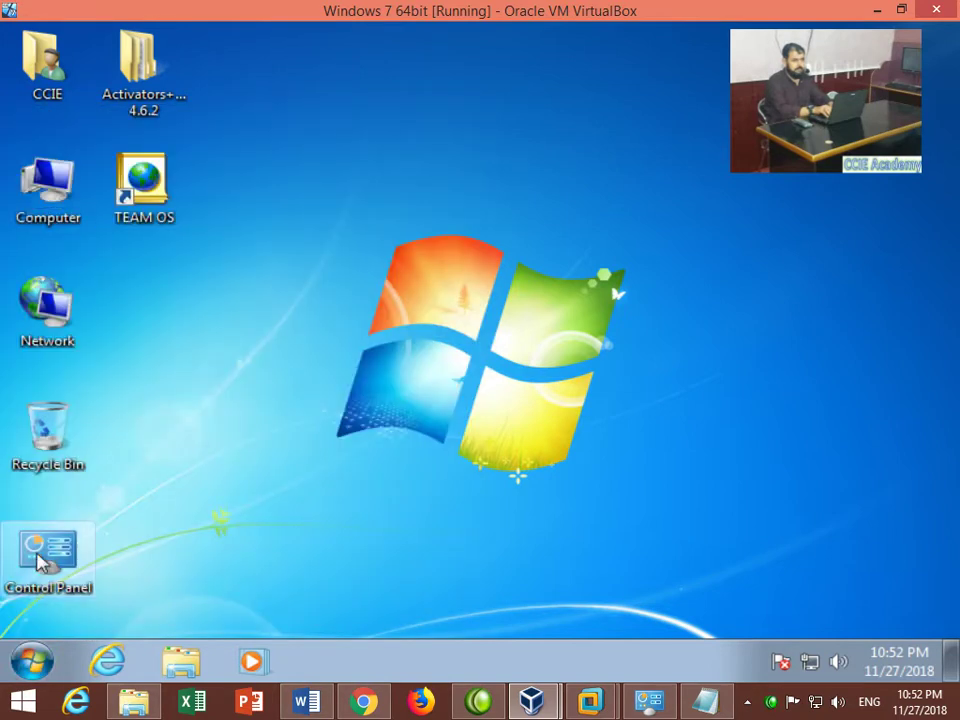
pyautogui.doubleClick(40, 558)
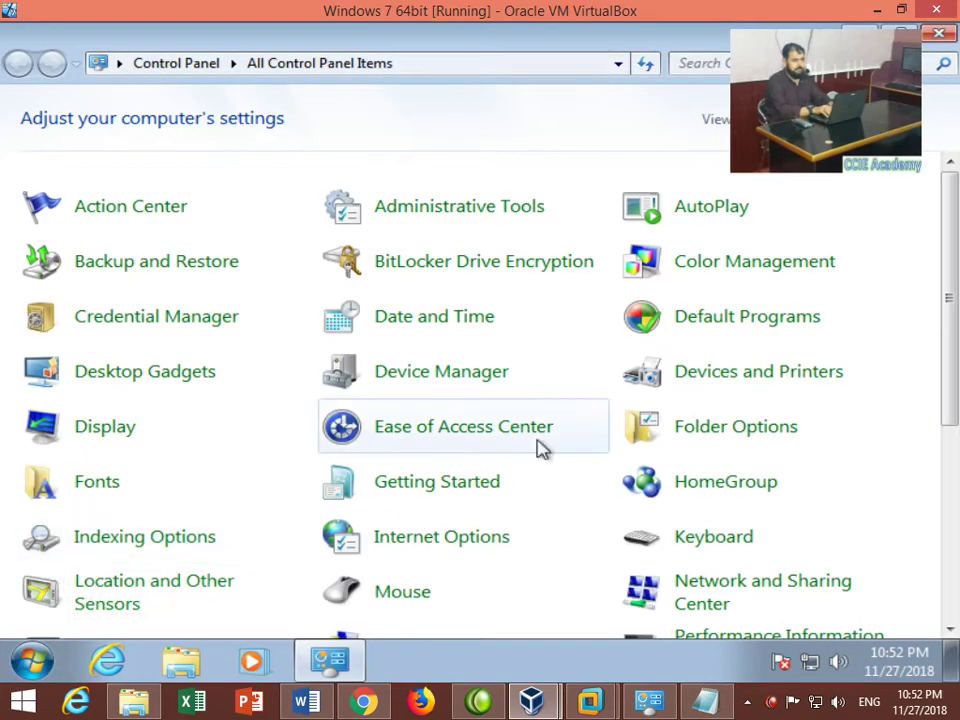
pyautogui.moveTo(951, 365); pyautogui.dragTo(951, 530)
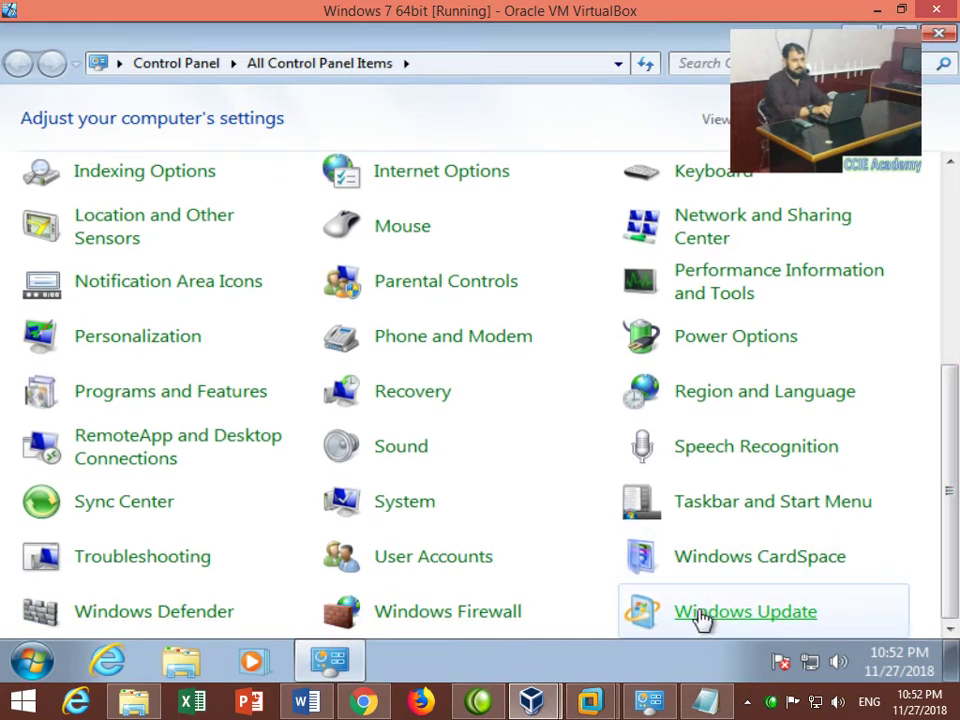
pyautogui.click(745, 612)
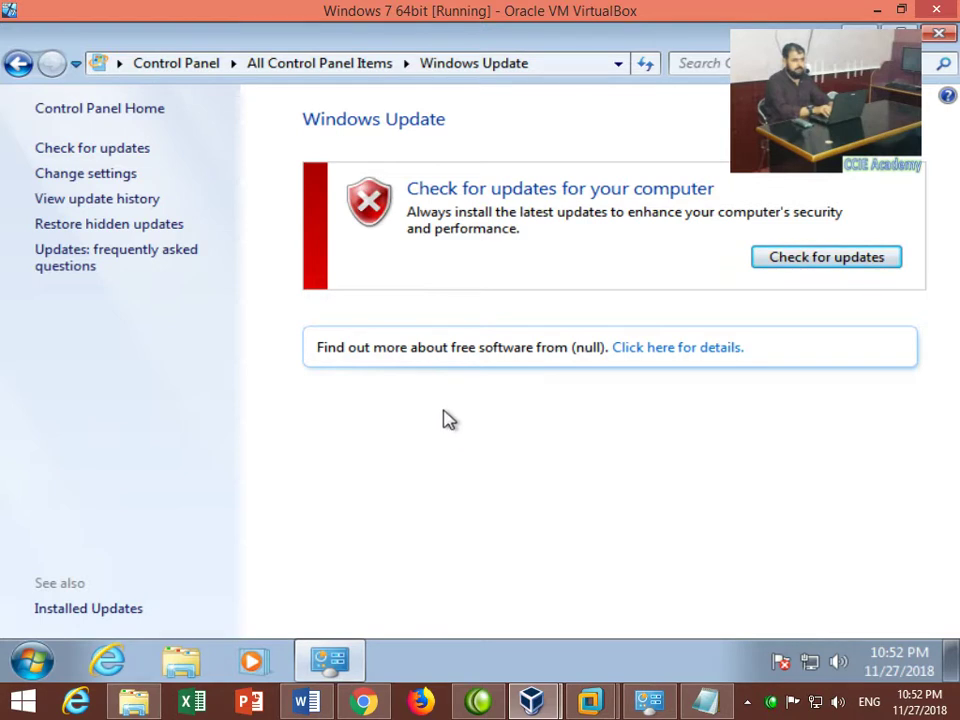
pyautogui.click(114, 176)
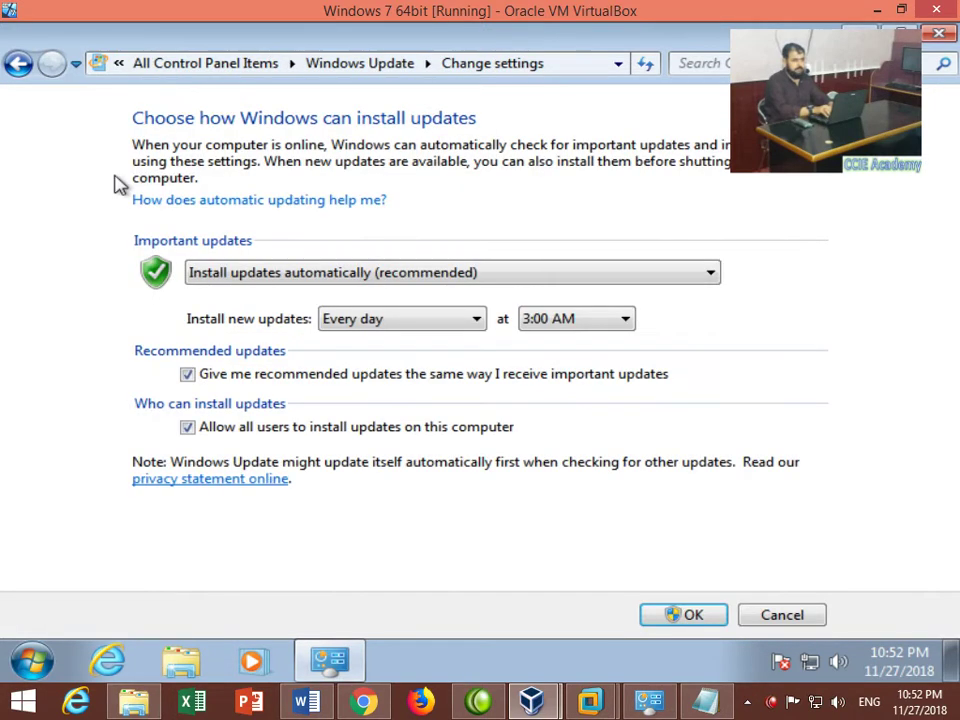
# - Disable recommended updates and installation by all users, set important updates to "Never check for updates (not recommended)", save, and dismiss the notification
pyautogui.click(187, 427)
pyautogui.click(187, 374)
pyautogui.click(276, 273)
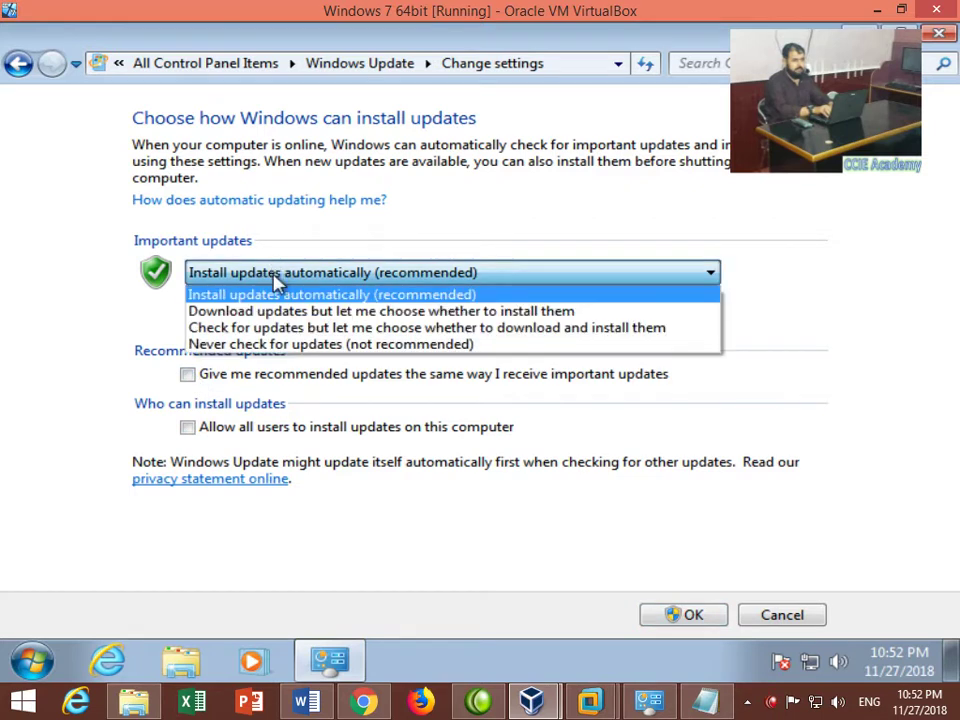
pyautogui.click(272, 344)
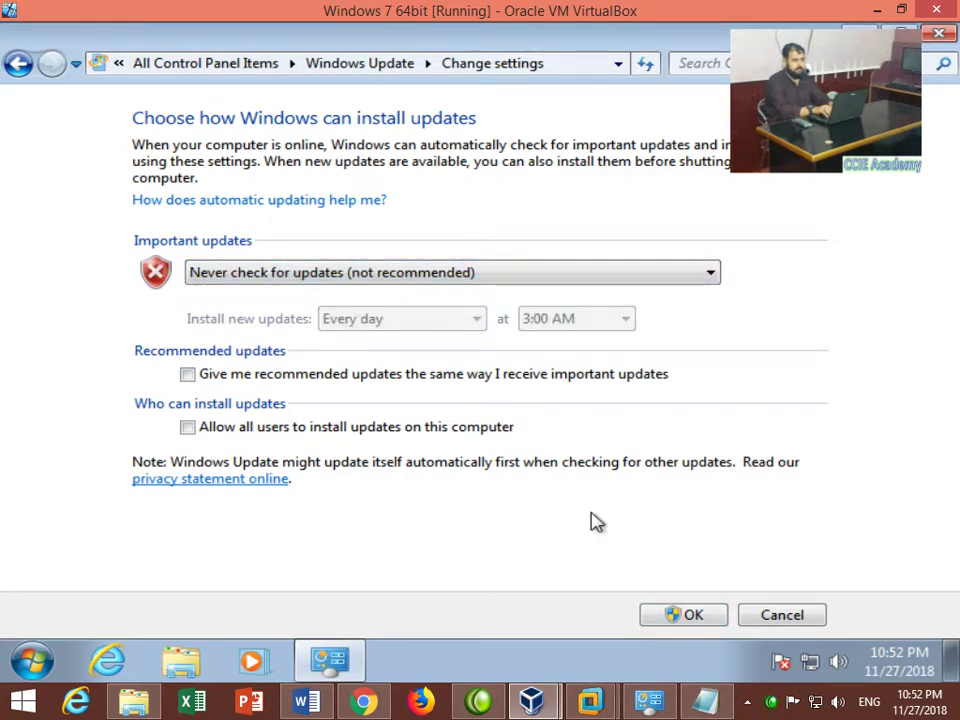
pyautogui.click(670, 616)
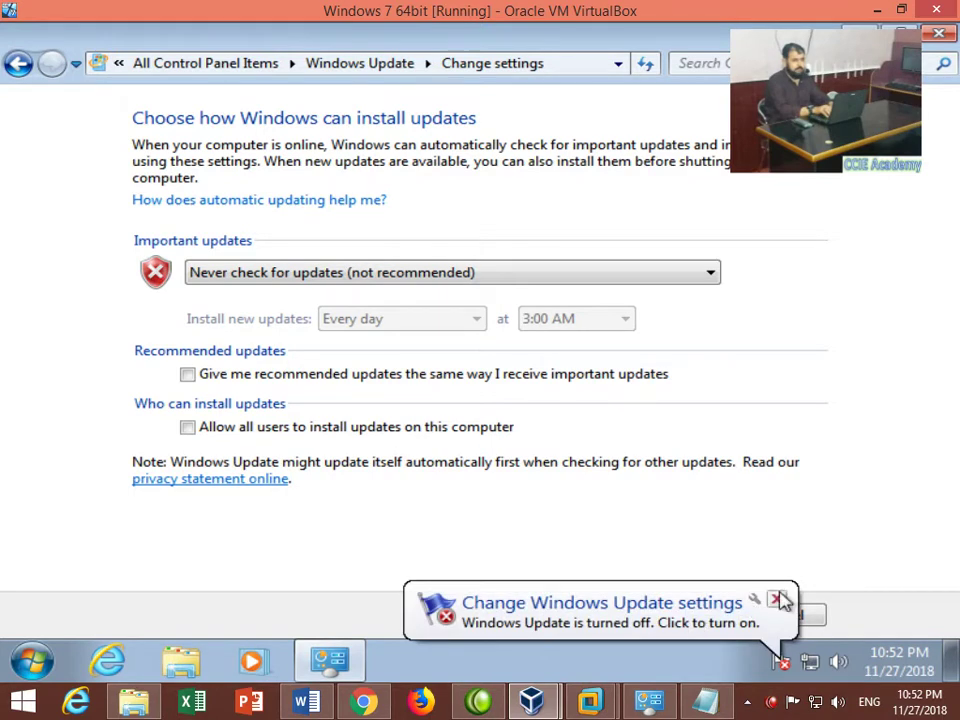
pyautogui.click(780, 596)
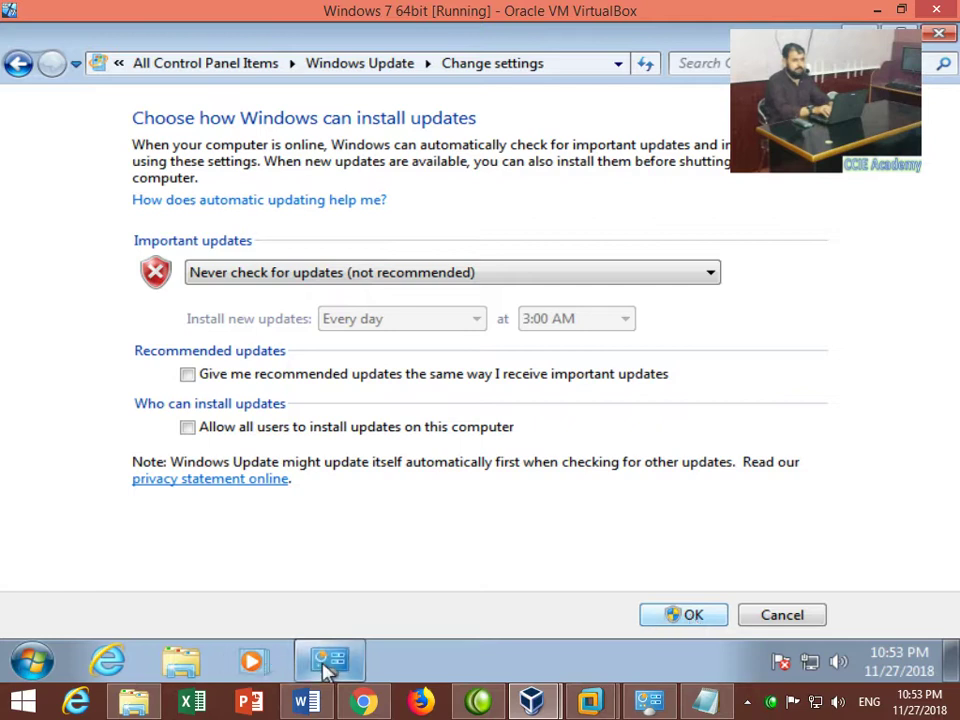
# - Minimize the Windows 7 virtual machine and refresh the host desktop
pyautogui.click(877, 10)
pyautogui.rightClick(604, 268)
pyautogui.click(634, 326)
pyautogui.rightClick(640, 325)
pyautogui.click(656, 375)
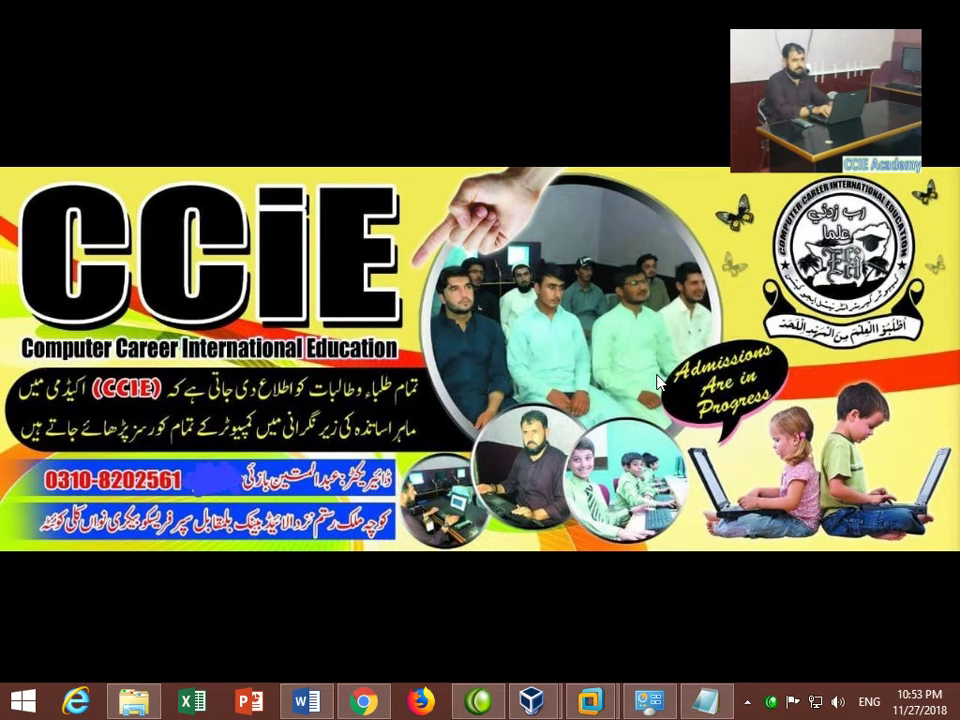
# - Open the host computer's Control Panel with the "control" command and go to the Windows Update change settings page
pyautogui.press('super+r')
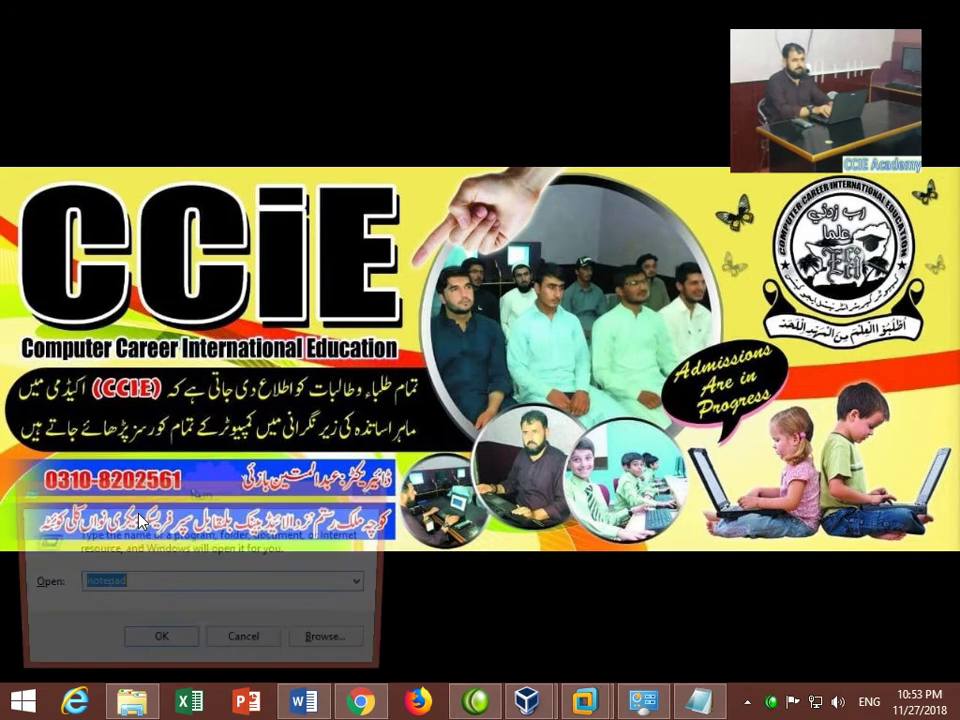
pyautogui.write('control')
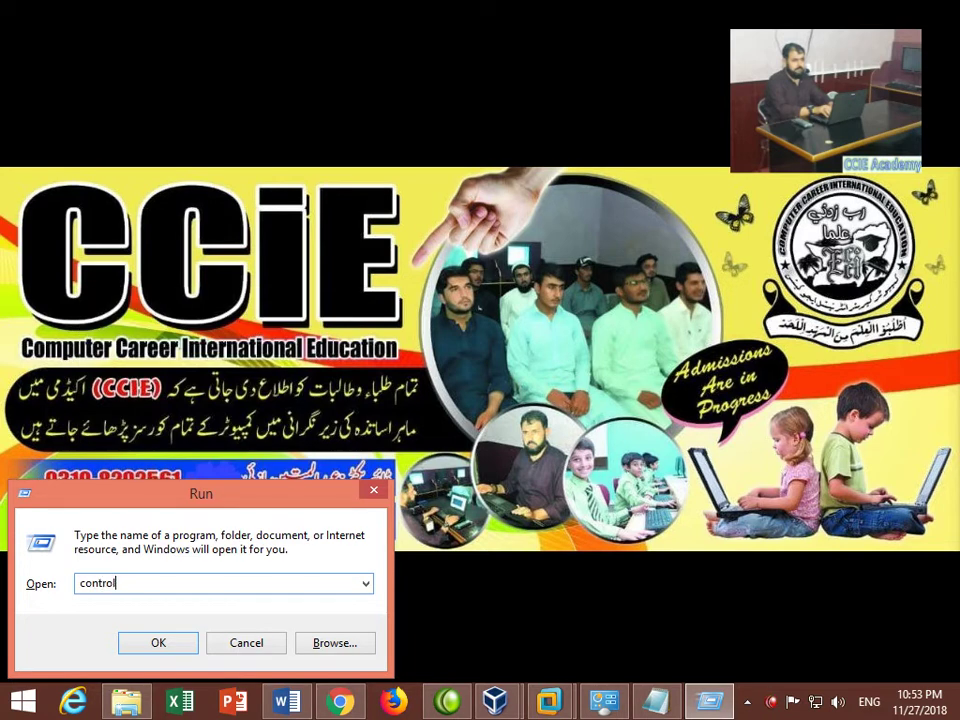
pyautogui.press('Return')
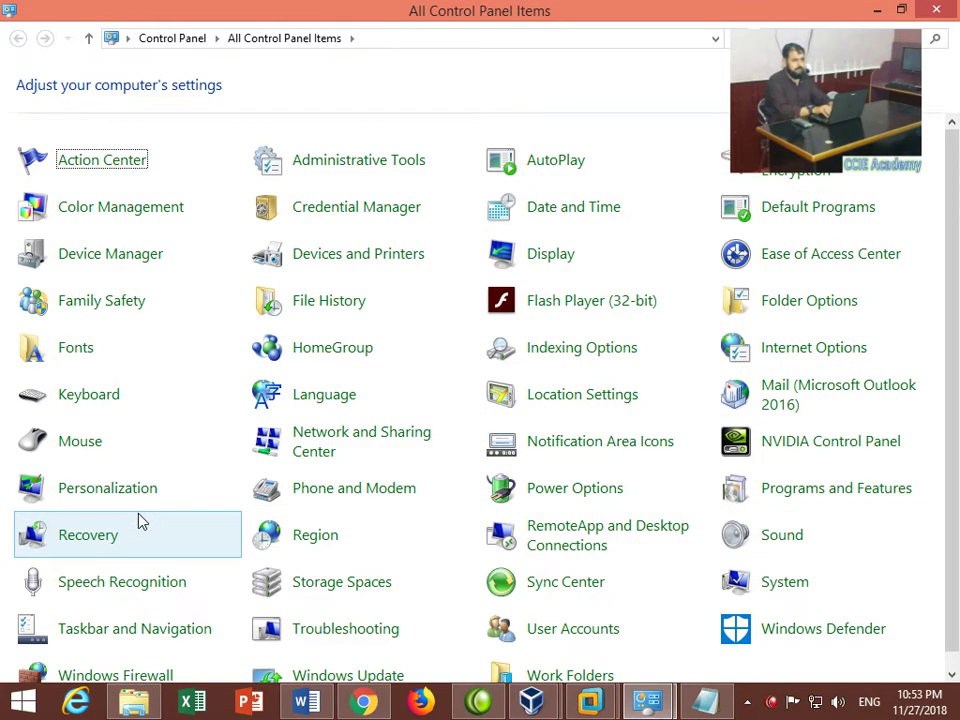
pyautogui.scroll(-1, 577, 517)
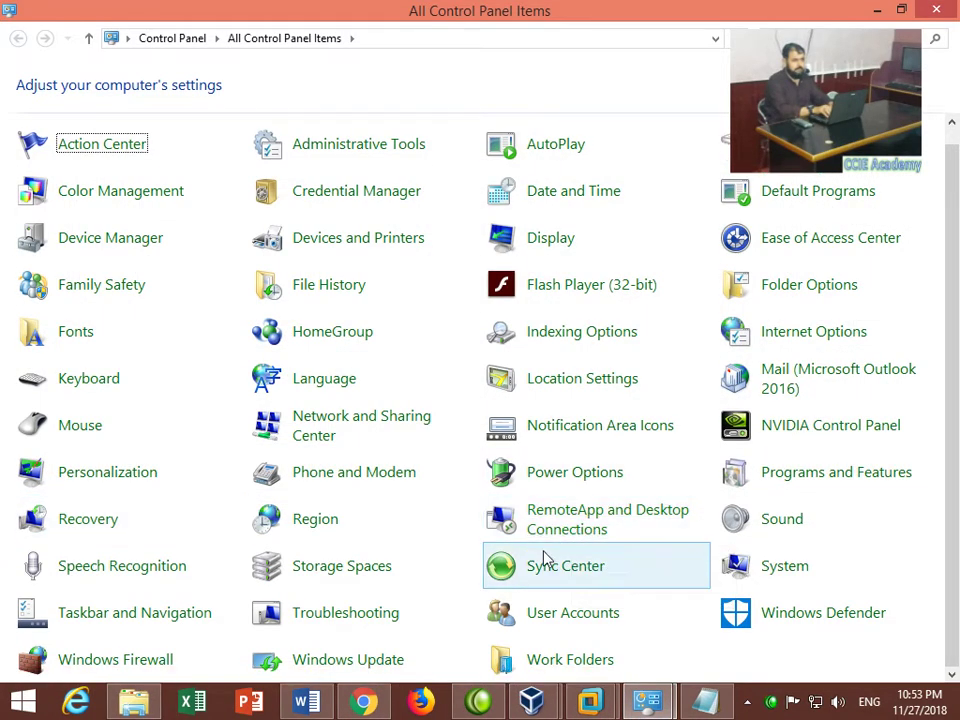
pyautogui.click(352, 662)
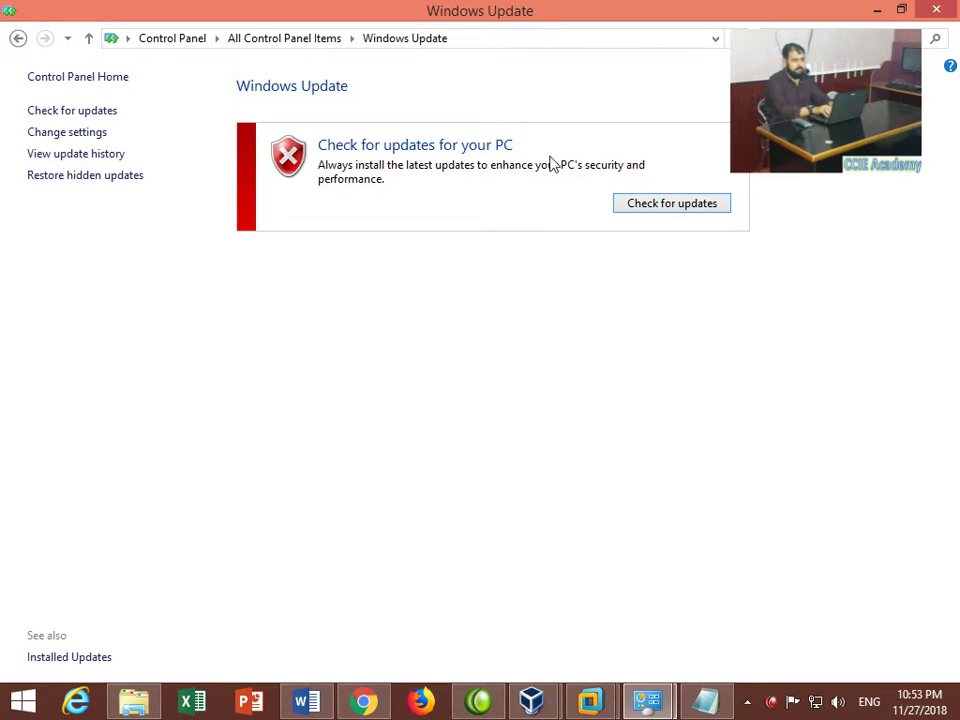
pyautogui.click(71, 138)
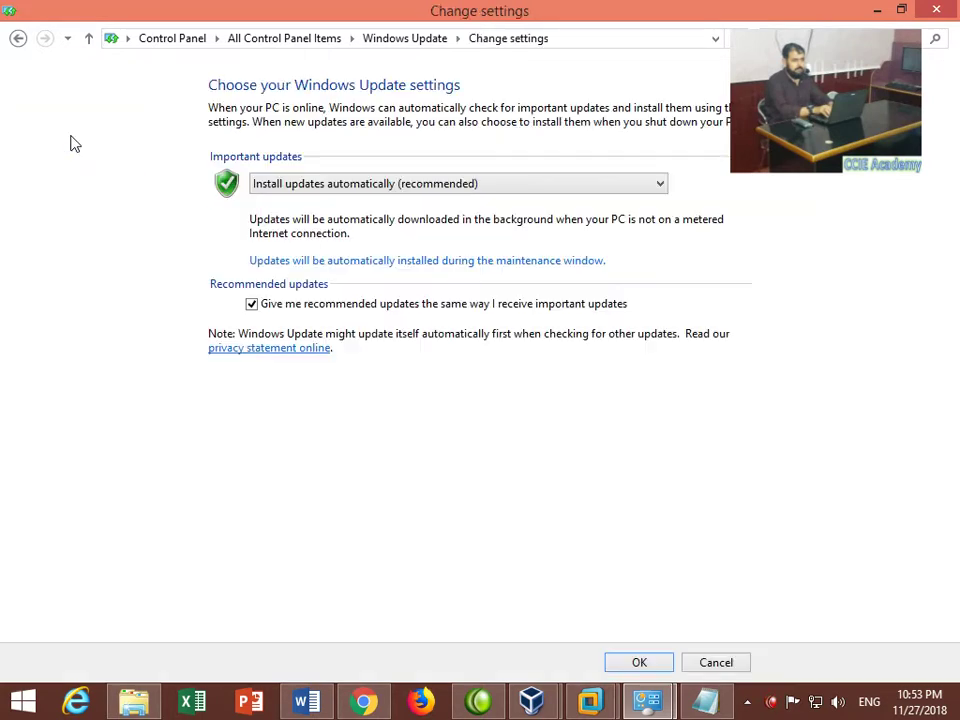
# - Examine the host's important-updates options, close the settings without saving and refresh the desktop
pyautogui.click(306, 186)
pyautogui.click(253, 184)
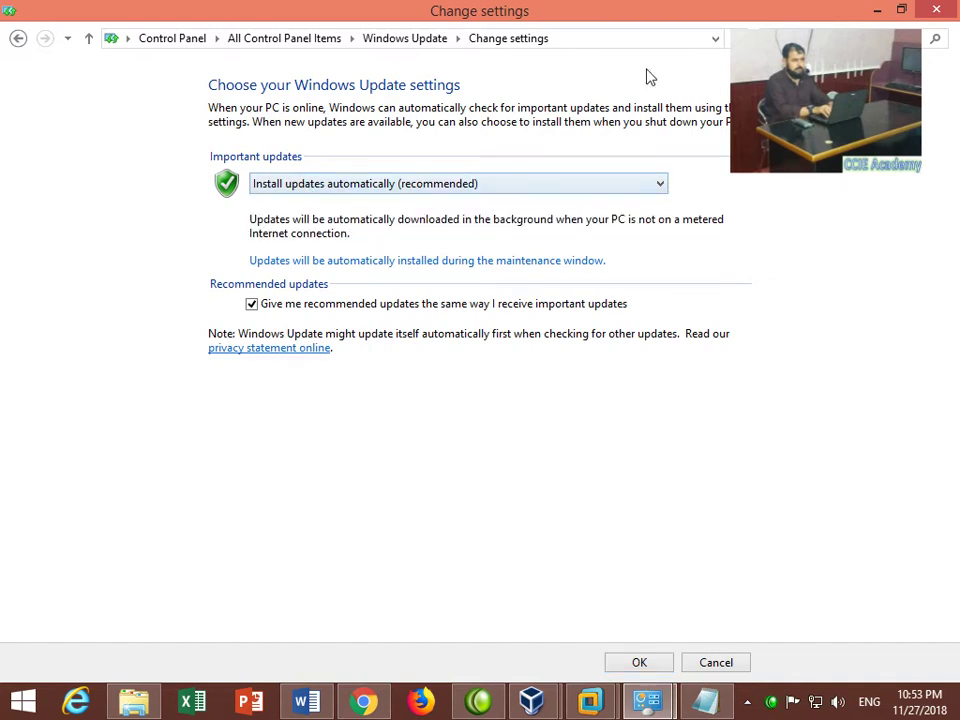
pyautogui.click(936, 12)
pyautogui.rightClick(252, 300)
pyautogui.click(278, 357)
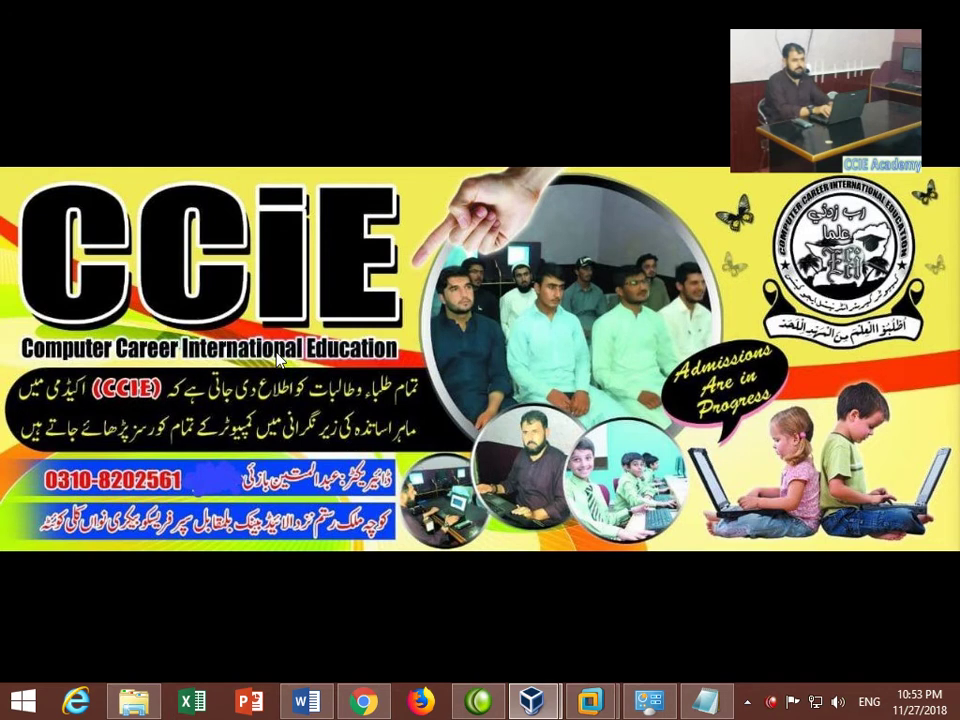
# - Run services.msc to open the Services console and select the Application Information service
pyautogui.press('super+r')
pyautogui.write('ser')
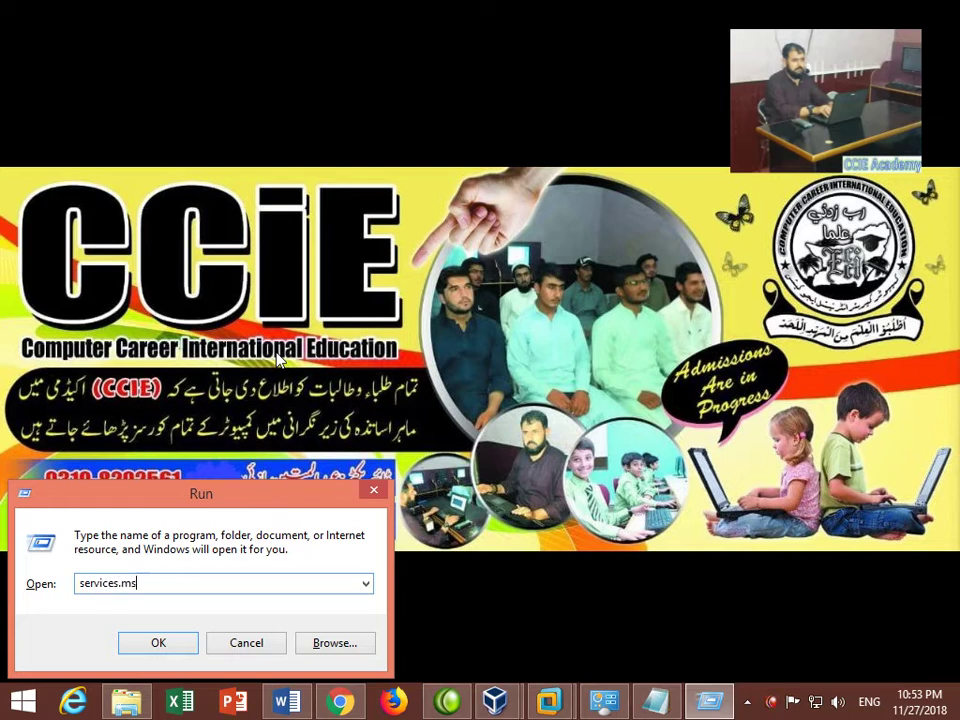
pyautogui.press('Return')
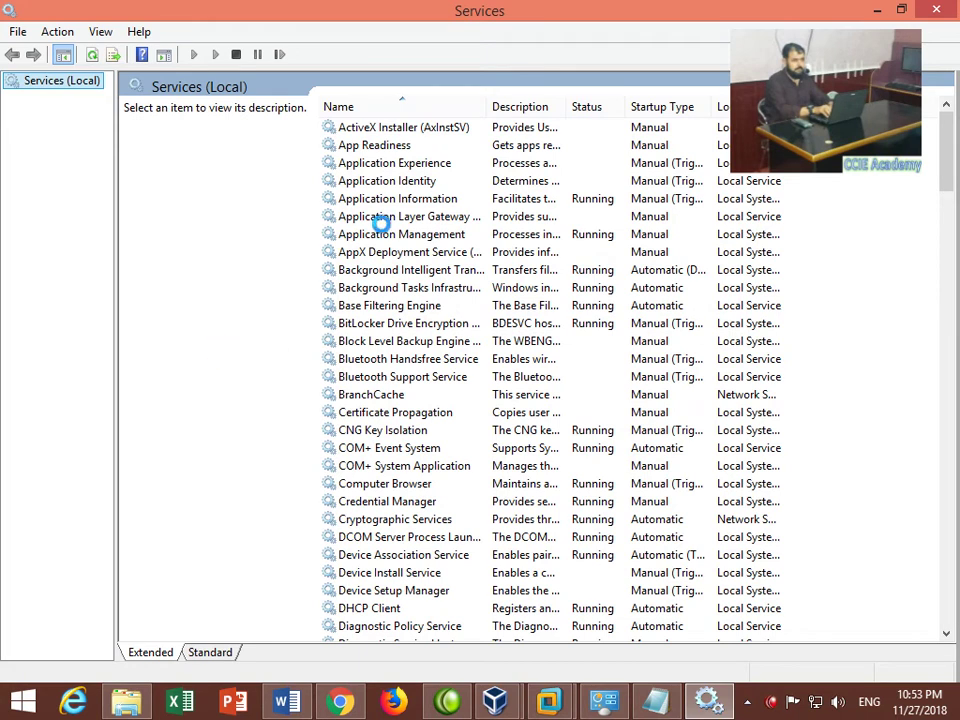
pyautogui.click(371, 199)
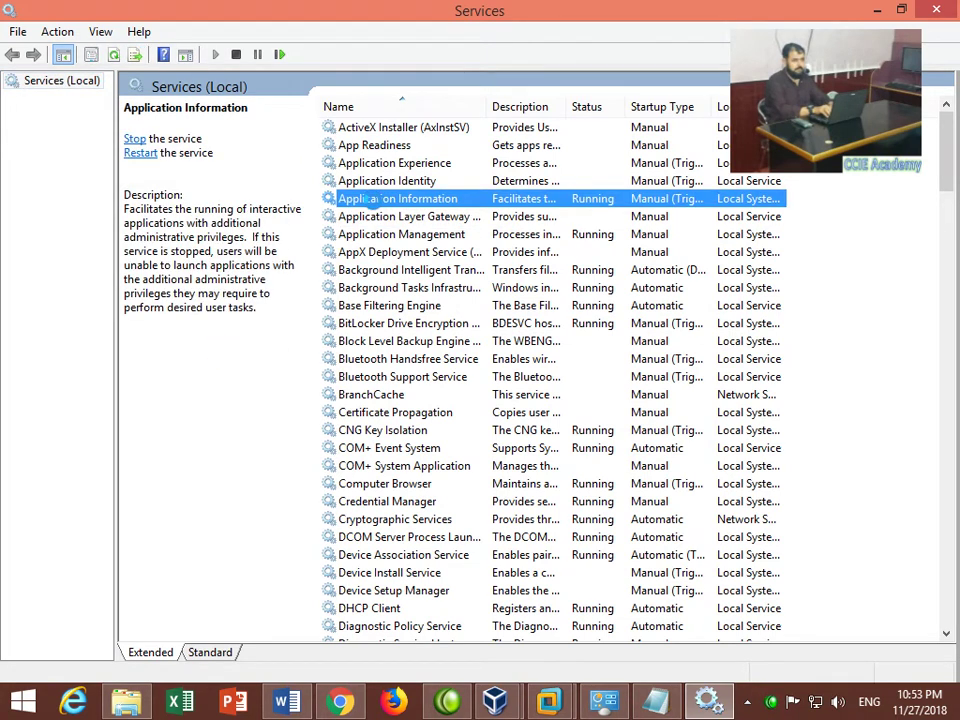
# - Find the Windows Update service in the services list and open its properties
pyautogui.press('w')
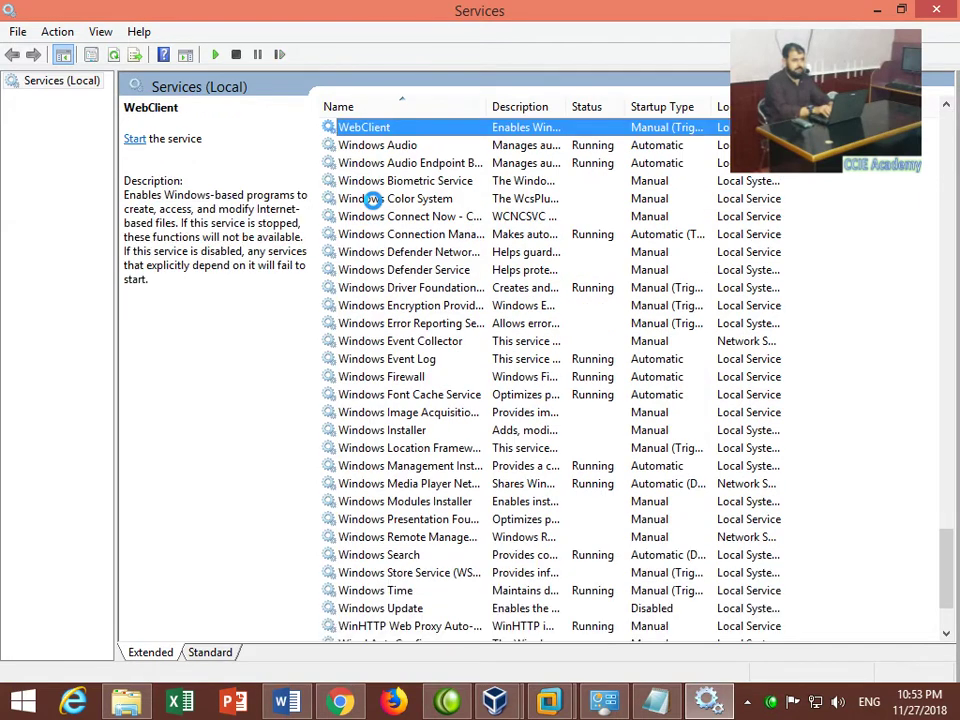
pyautogui.click(378, 198)
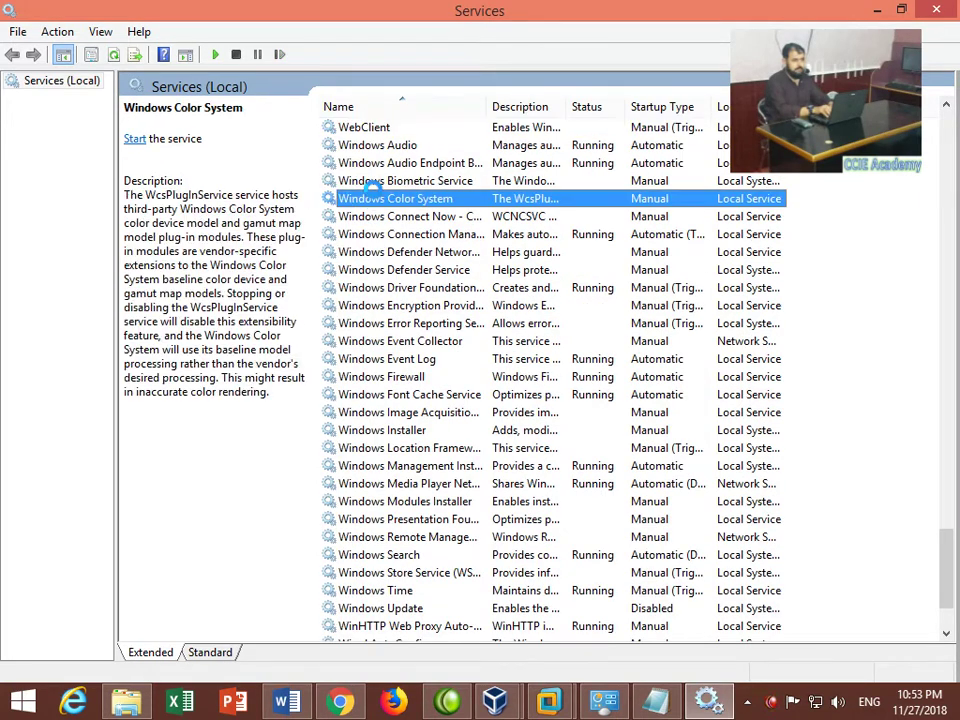
pyautogui.click(396, 304)
pyautogui.click(390, 608)
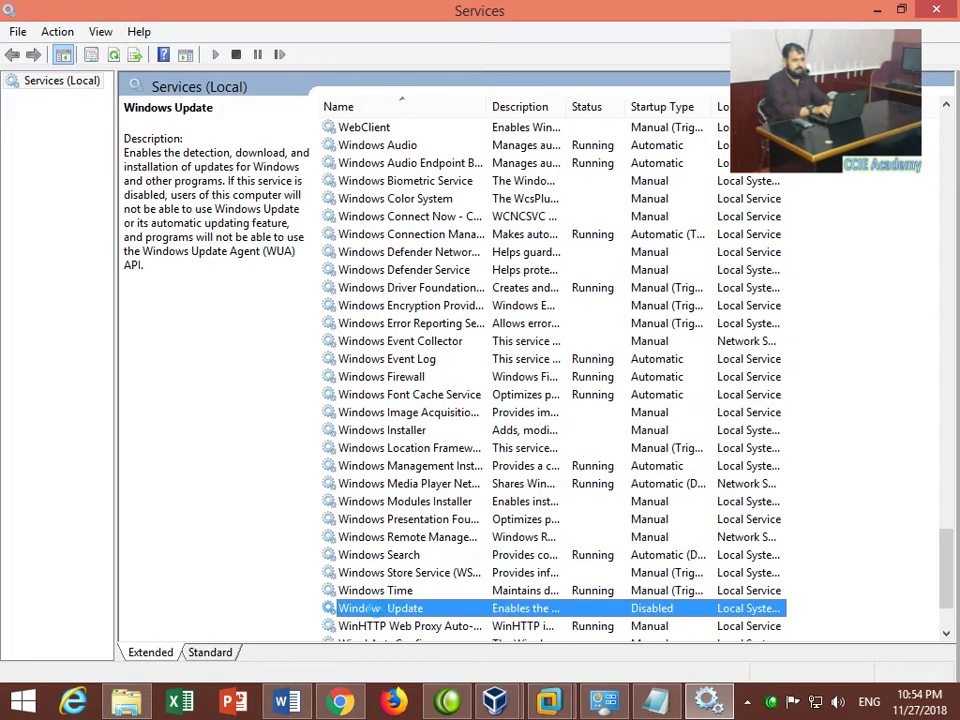
pyautogui.scroll(-2, 932, 583)
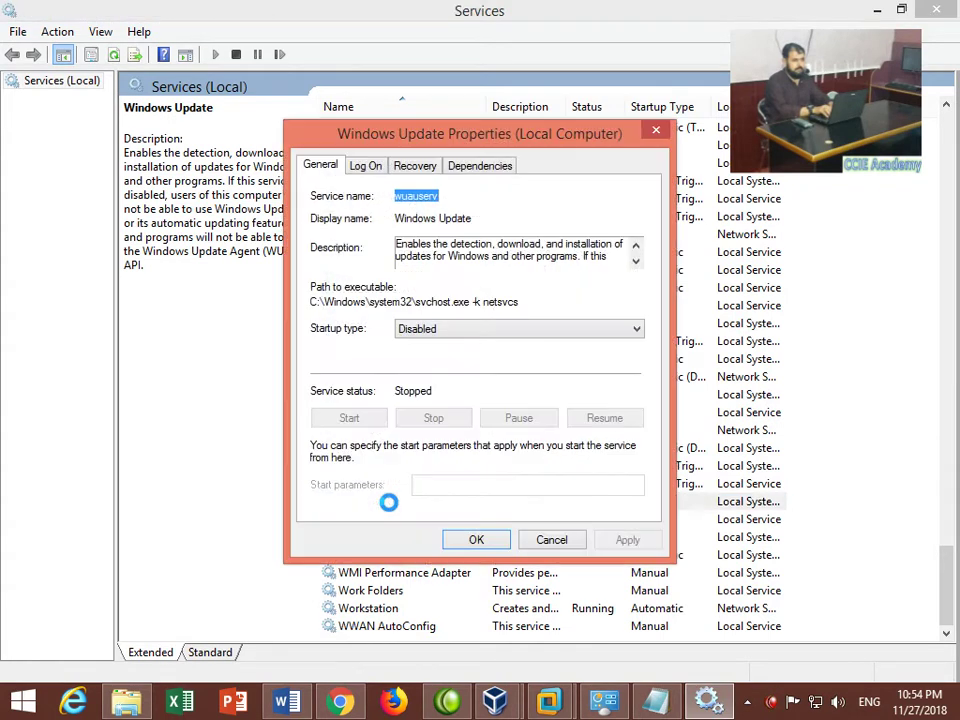
# - Set the Windows Update service's startup type to Manual, apply the change and start the service
pyautogui.click(435, 330)
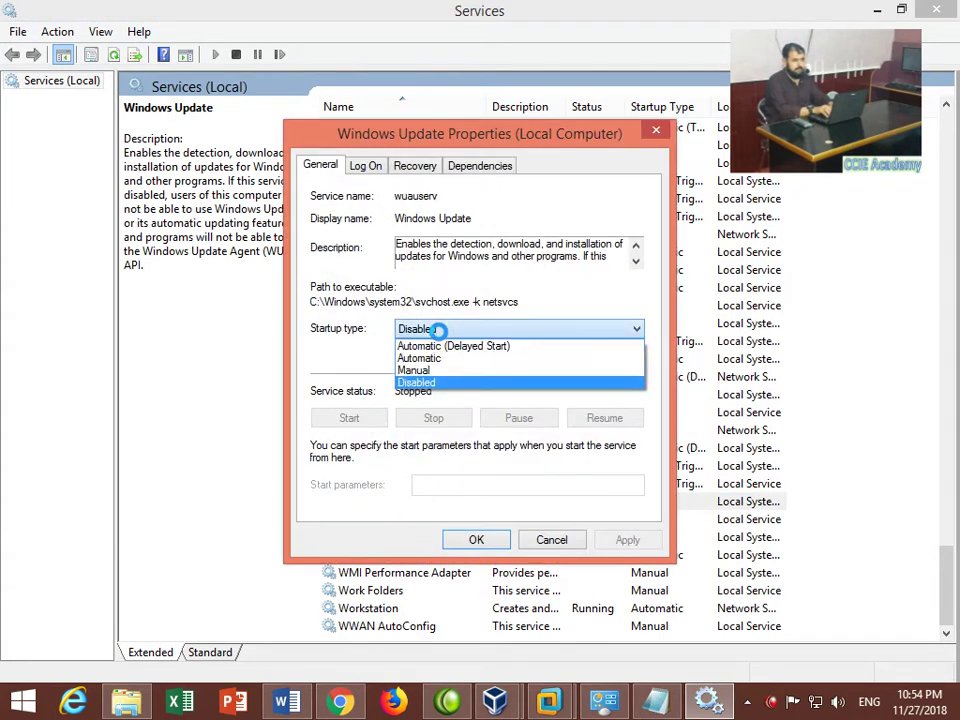
pyautogui.click(414, 370)
pyautogui.click(620, 540)
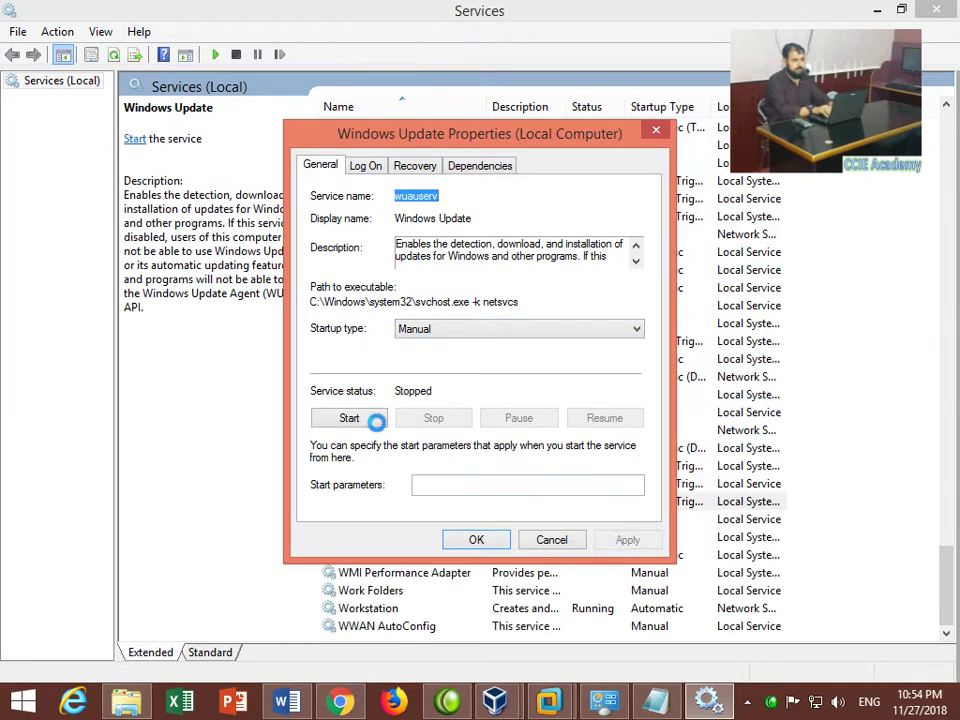
pyautogui.click(376, 419)
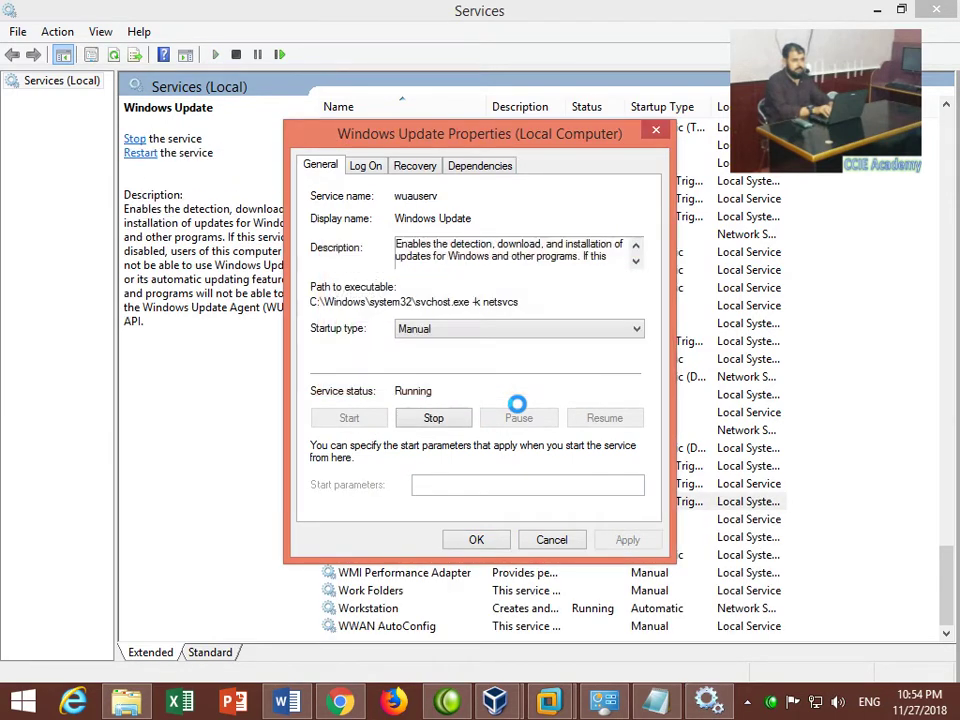
# - Stop the Windows Update service, apply the Disabled startup type and close the Services console
pyautogui.click(437, 419)
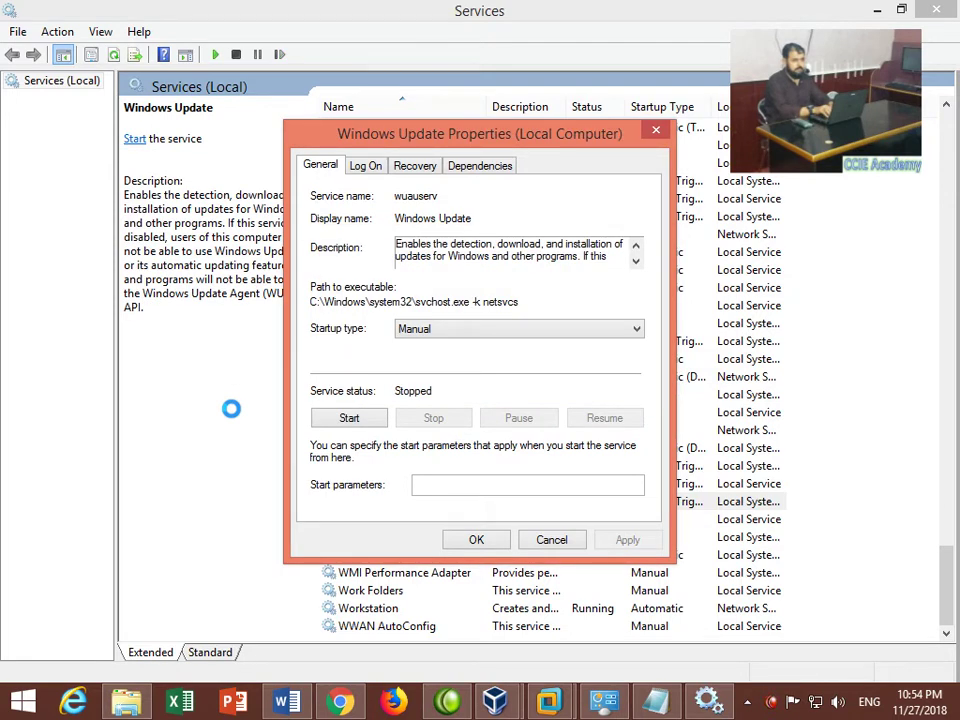
pyautogui.click(438, 328)
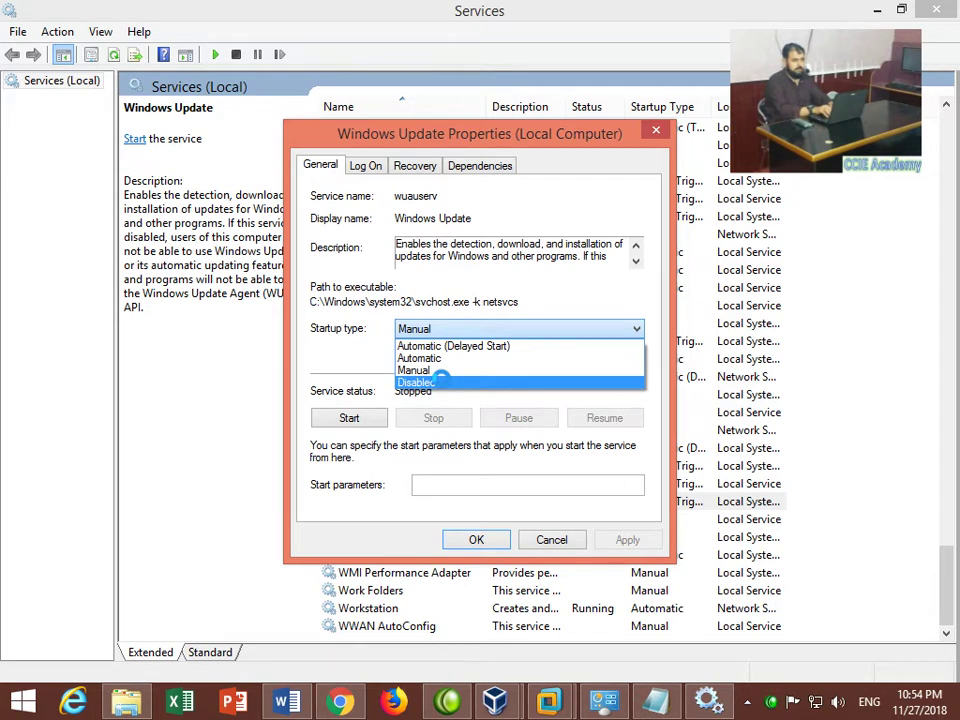
pyautogui.click(440, 381)
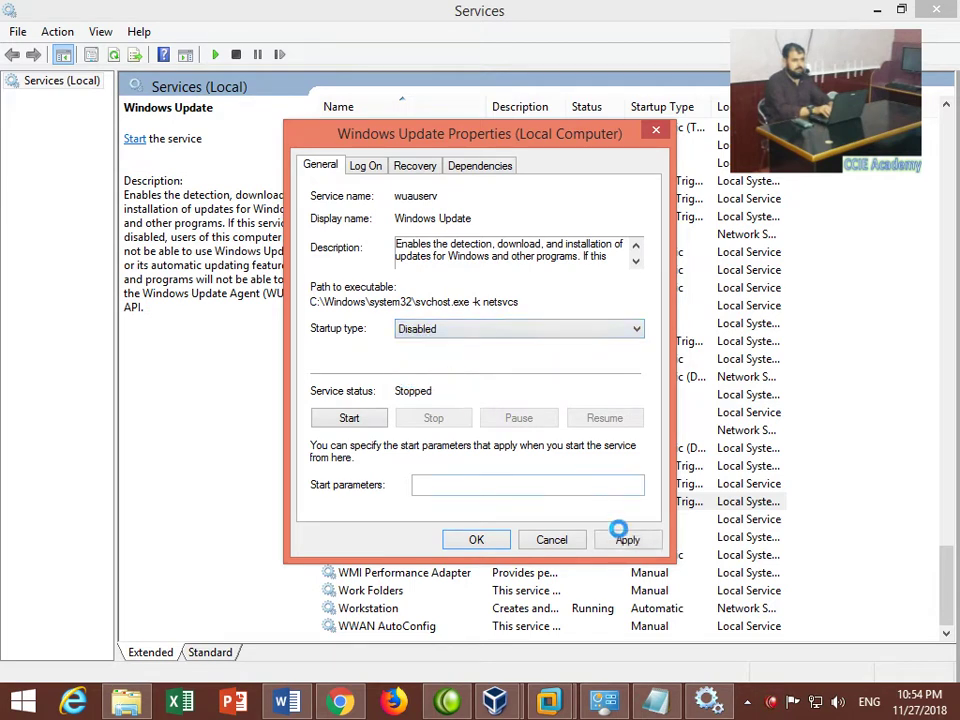
pyautogui.click(624, 538)
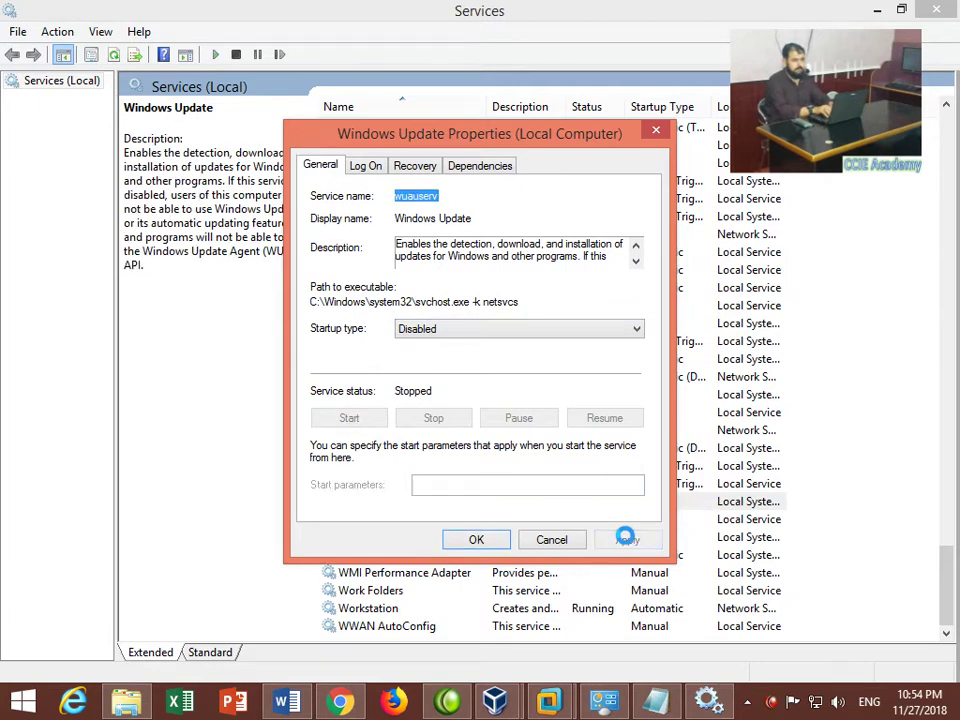
pyautogui.click(476, 539)
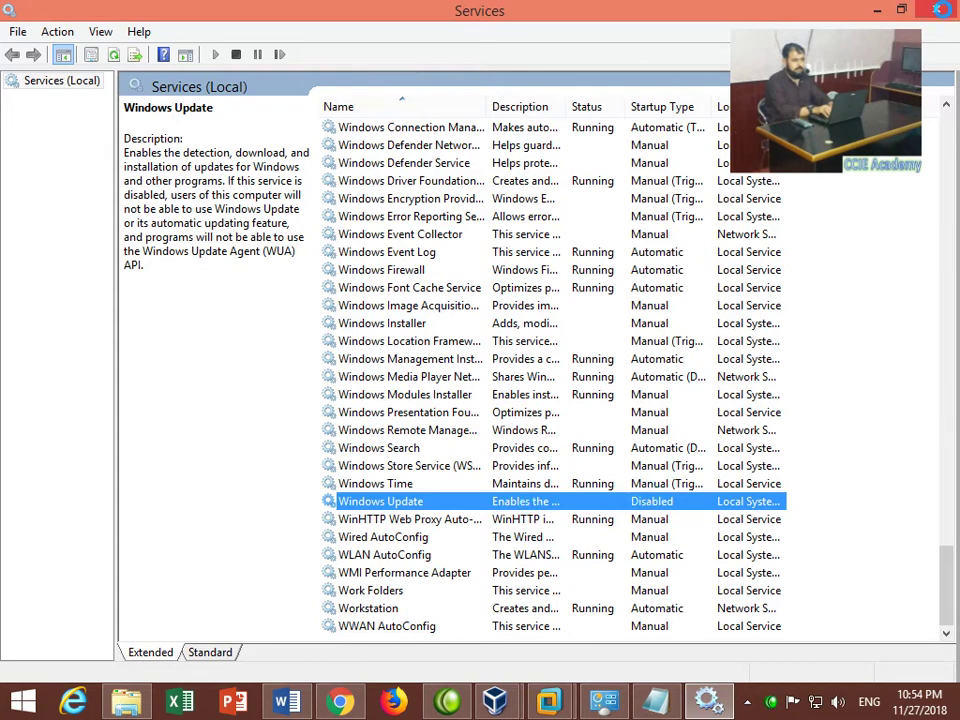
pyautogui.click(940, 9)
pyautogui.rightClick(301, 122)
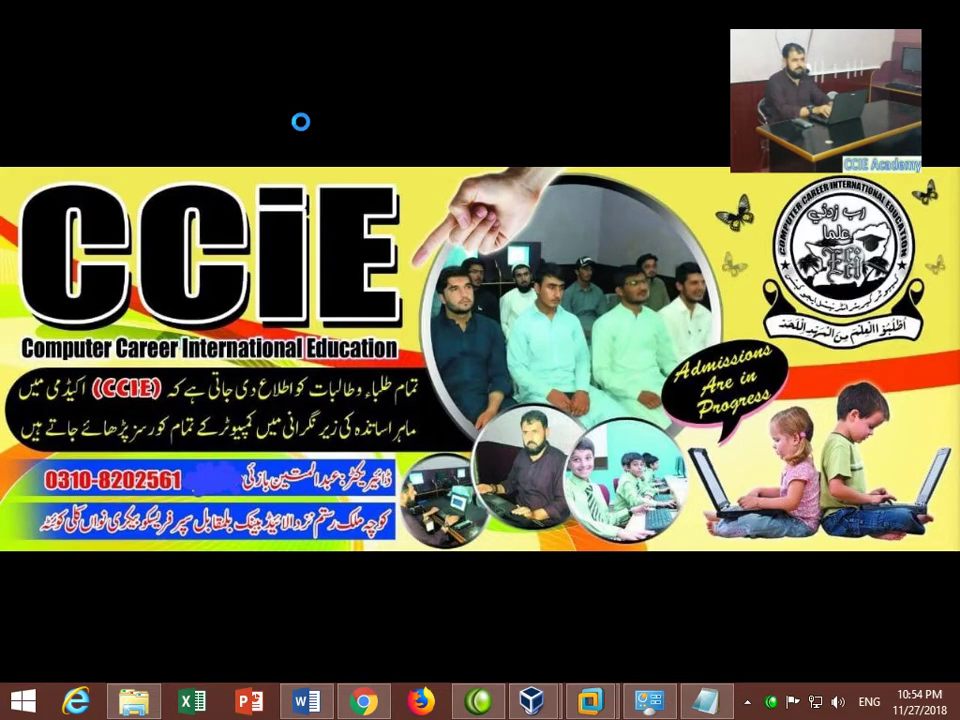
pyautogui.press('Escape')
pyautogui.rightClick(372, 94)
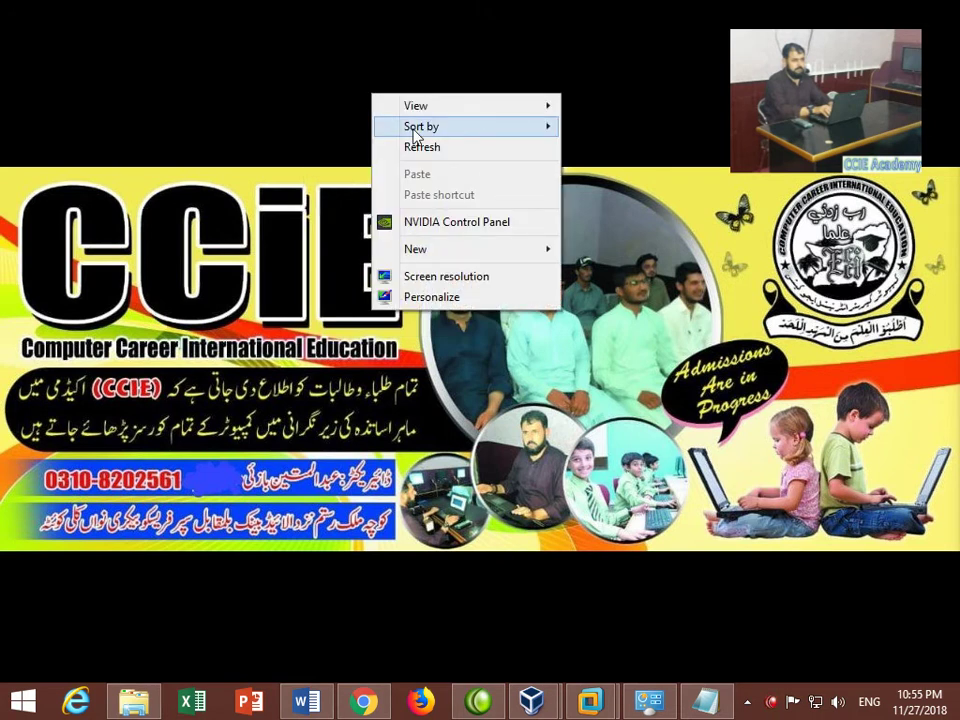
pyautogui.click(418, 148)
pyautogui.rightClick(430, 82)
pyautogui.click(455, 131)
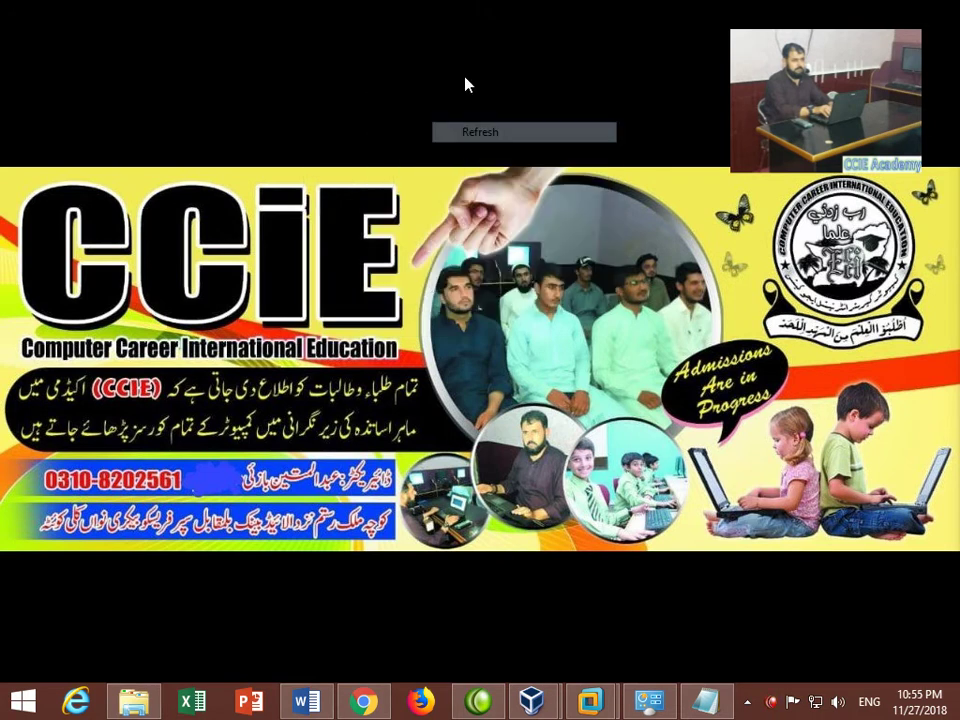
pyautogui.rightClick(467, 80)
pyautogui.click(497, 126)
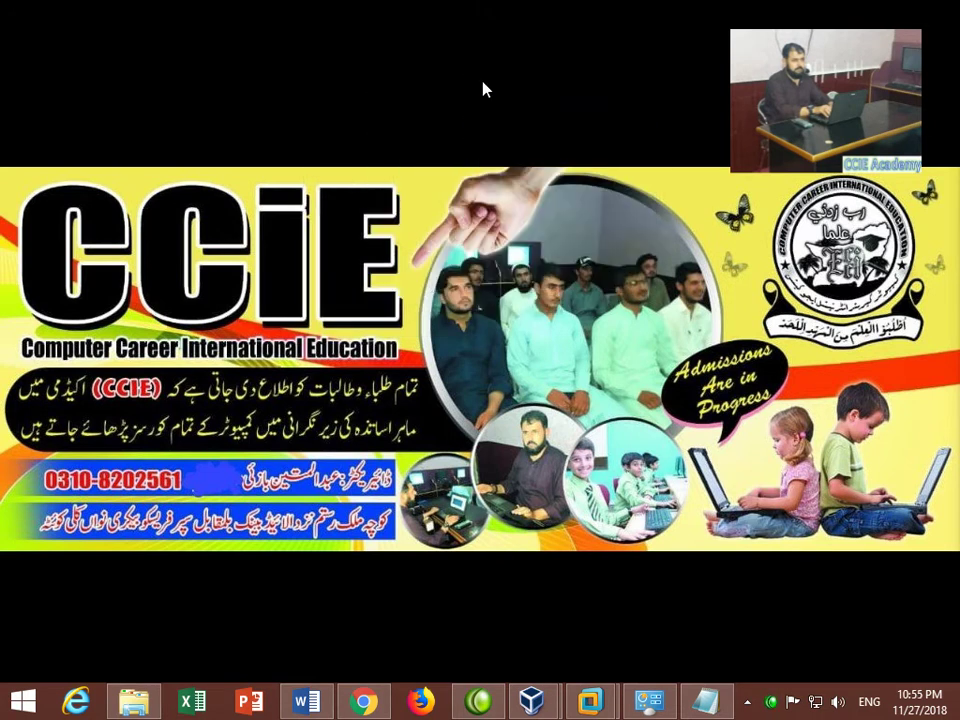
pyautogui.rightClick(480, 92)
pyautogui.click(500, 145)
pyautogui.rightClick(476, 97)
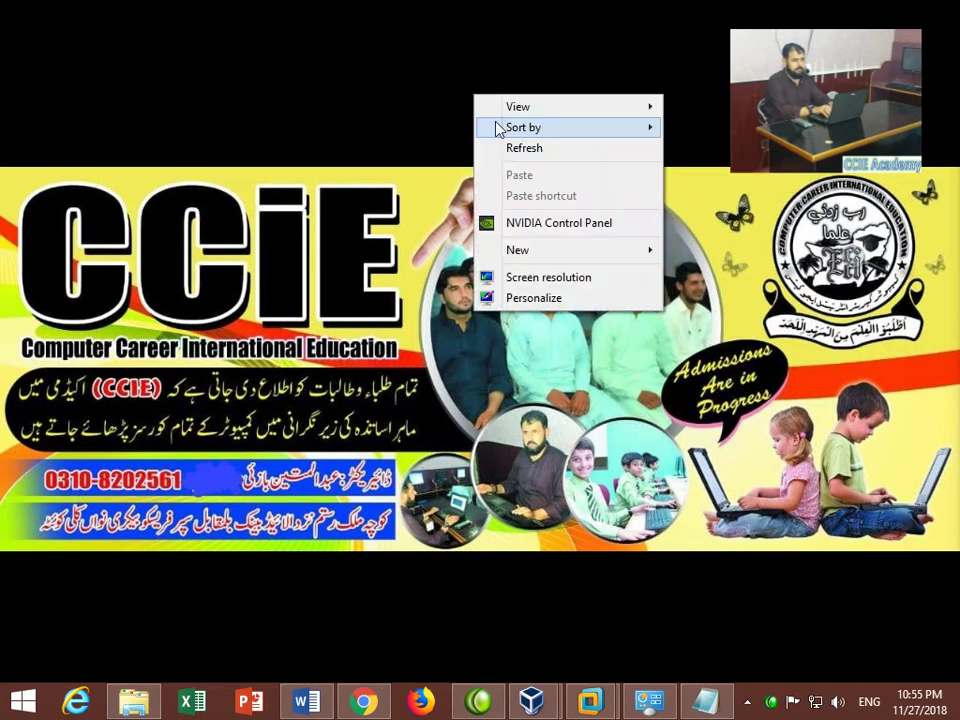
pyautogui.click(507, 147)
# - View the computer's basic System information, including the Windows edition, and close the window
pyautogui.press('super+Pause')
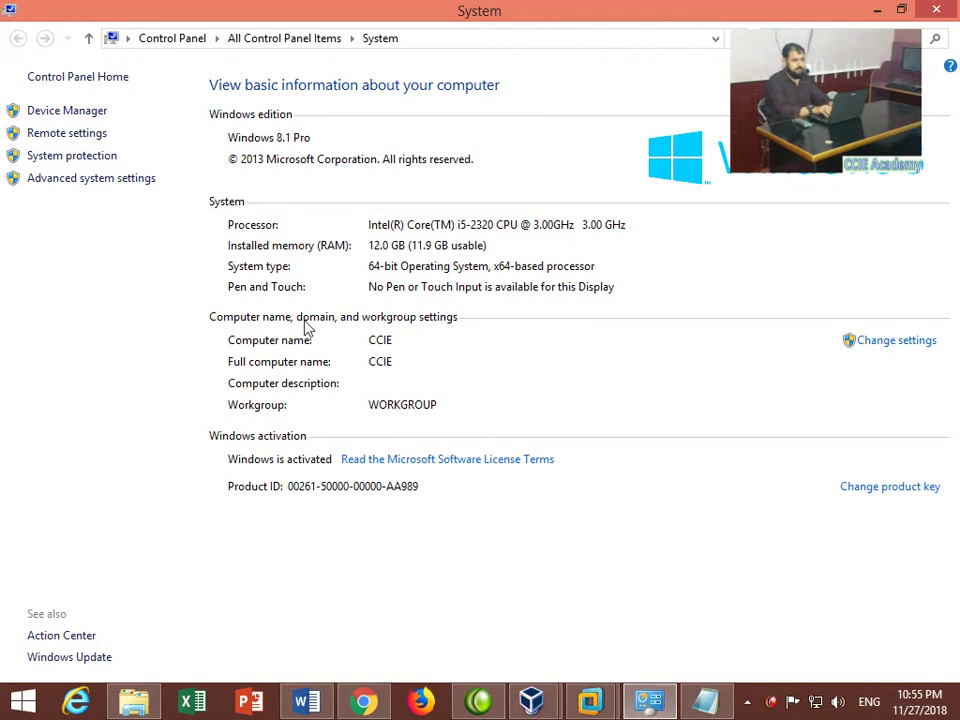
pyautogui.click(939, 9)
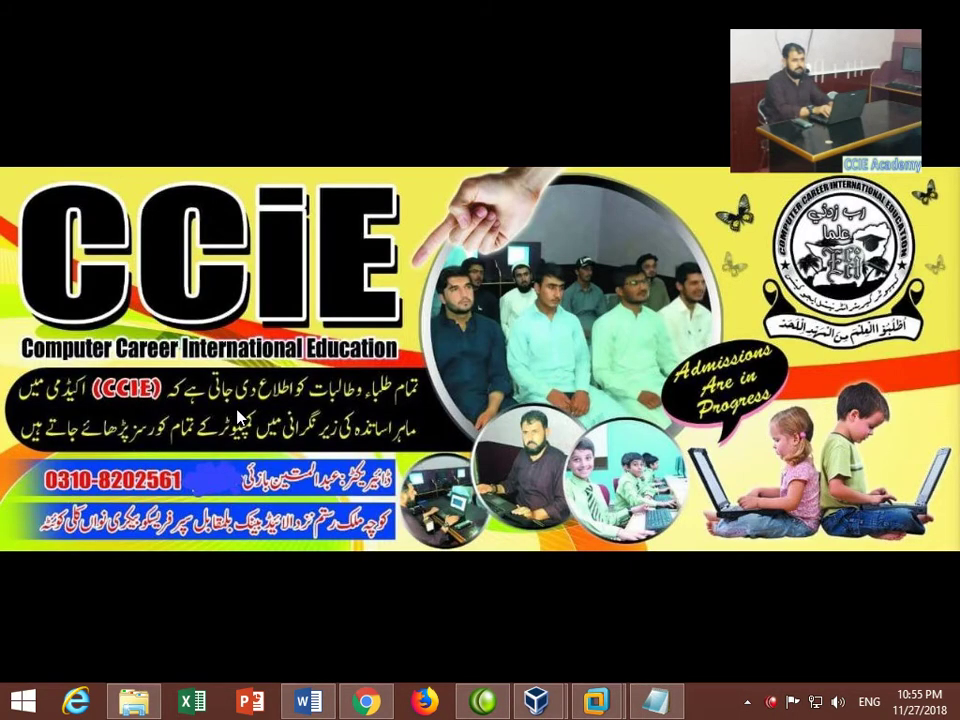
# - Open Control Panel with the "control" command and look through the installed programs in Programs and Features
pyautogui.press('super+r')
pyautogui.write('control')
pyautogui.press('Return')
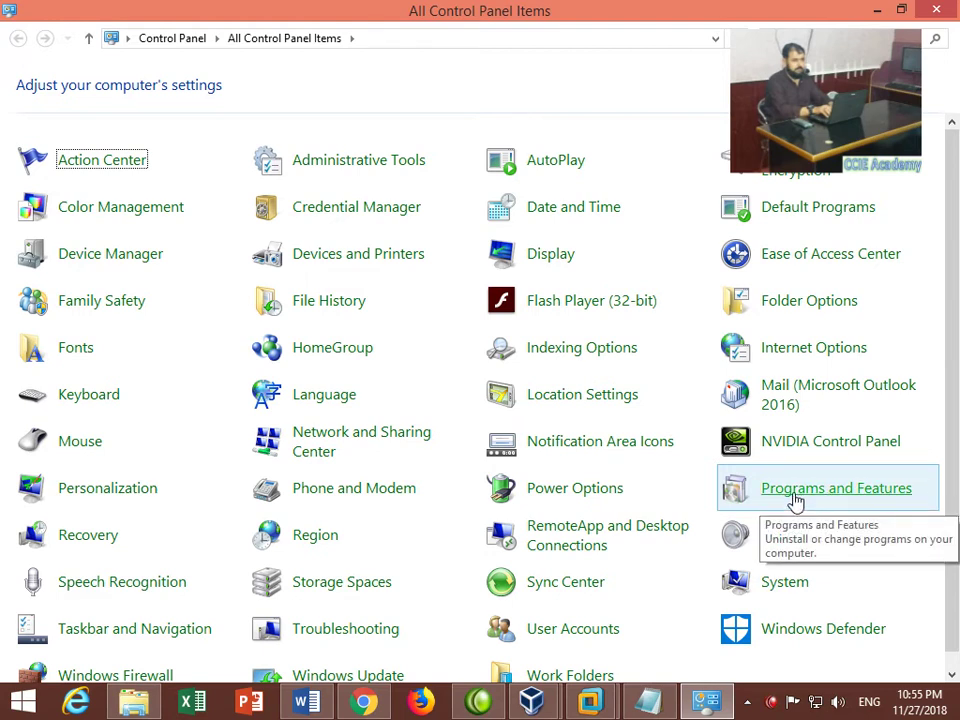
pyautogui.click(755, 497)
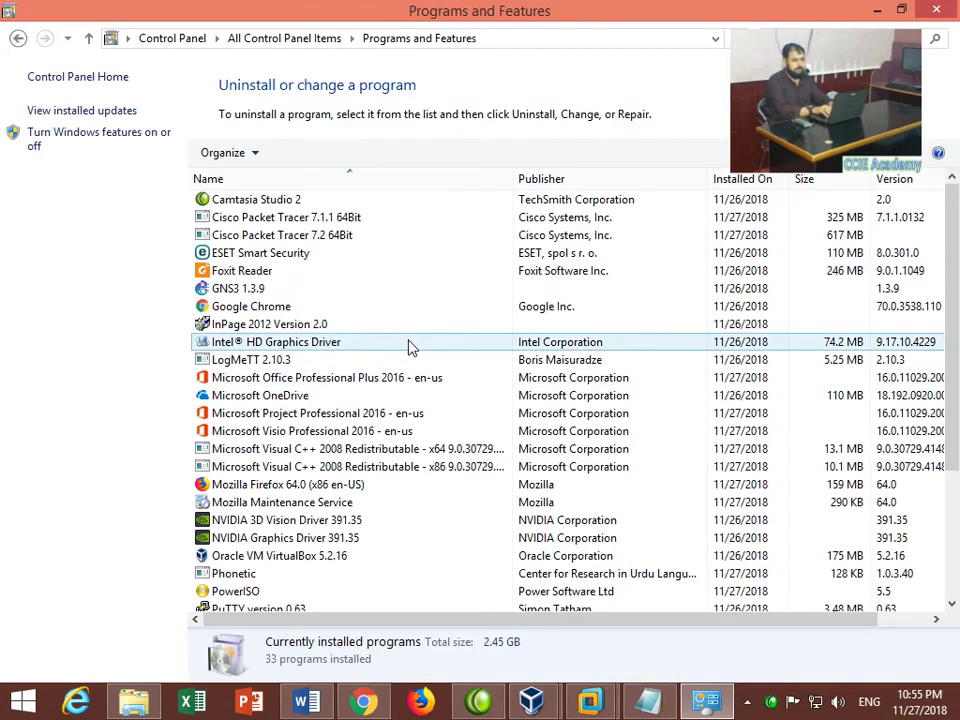
pyautogui.scroll(-4, 313, 272)
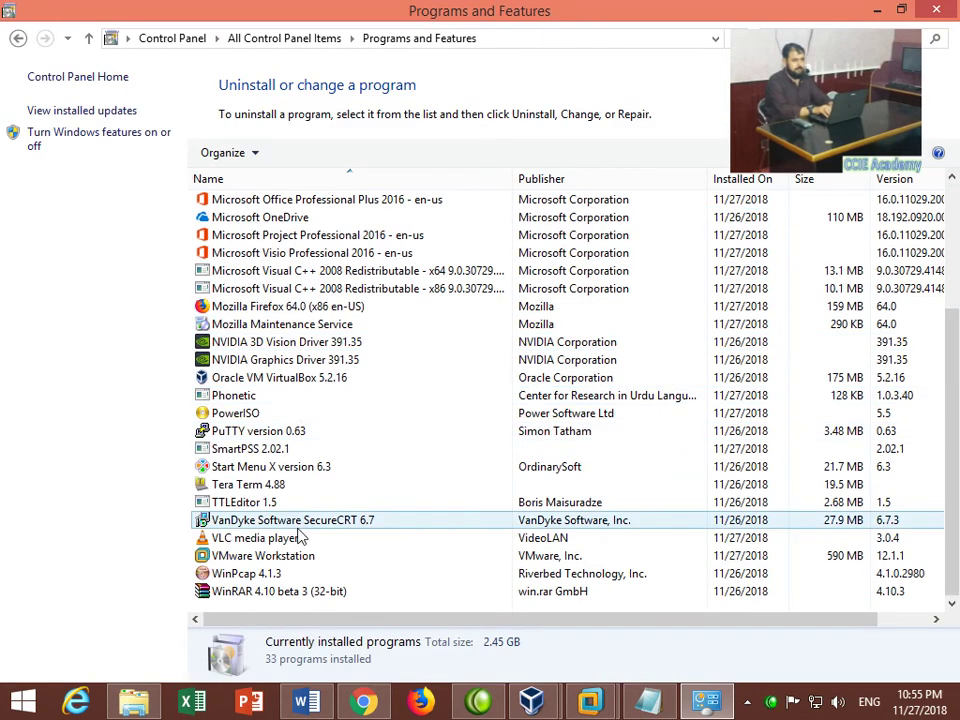
pyautogui.scroll(4, 303, 528)
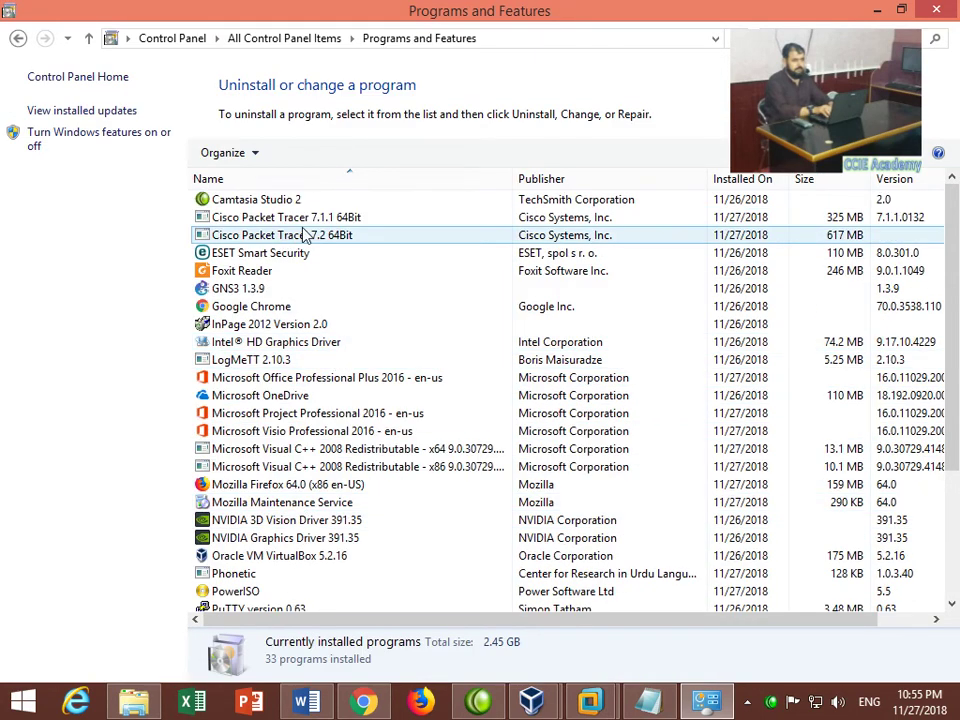
pyautogui.scroll(-4, 305, 234)
pyautogui.scroll(4, 300, 460)
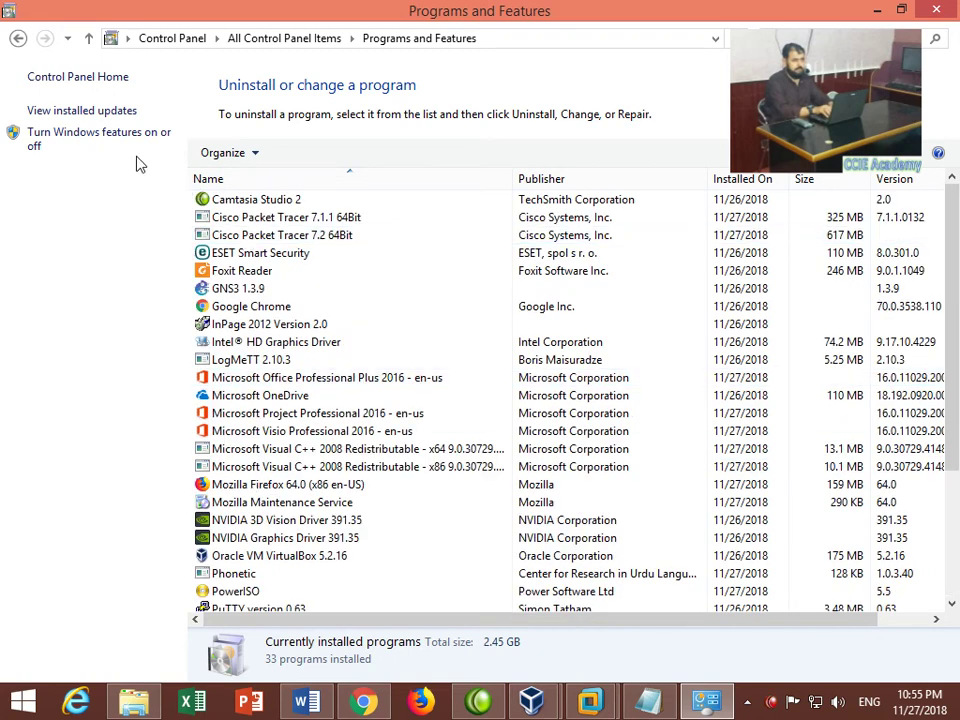
# - Display the installed Windows updates, look through the whole list and close the window
pyautogui.click(61, 112)
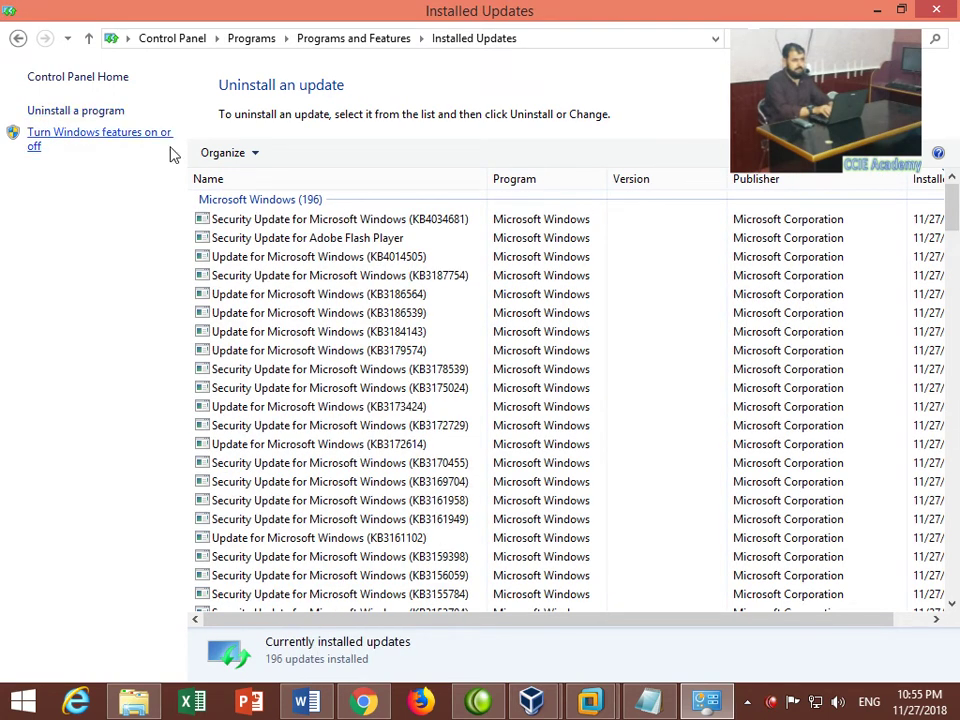
pyautogui.scroll(-10, 452, 390)
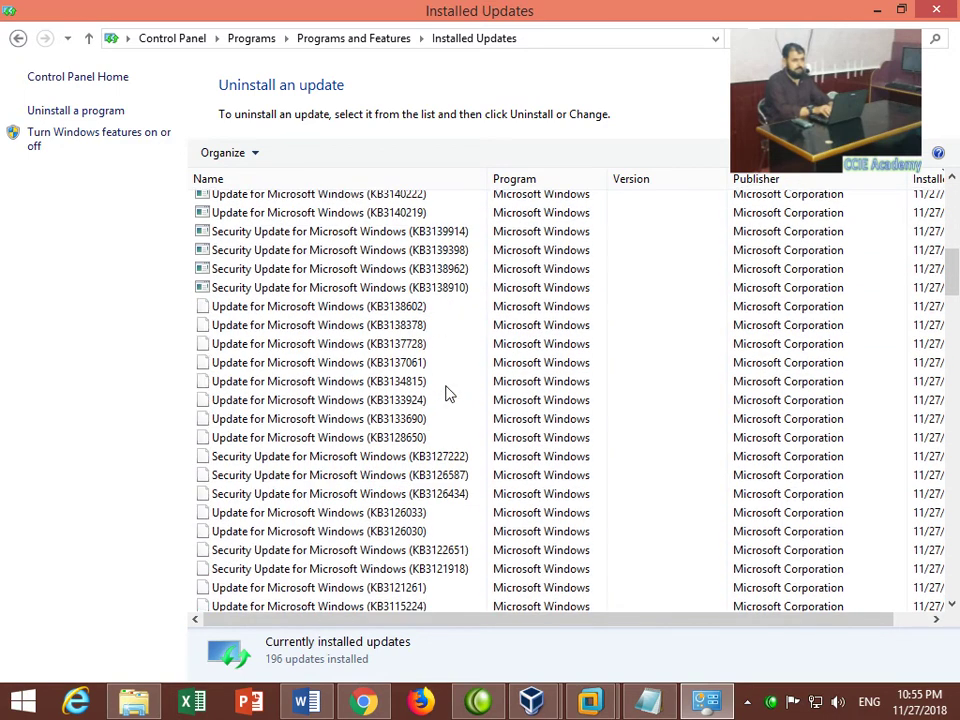
pyautogui.scroll(-18, 445, 395)
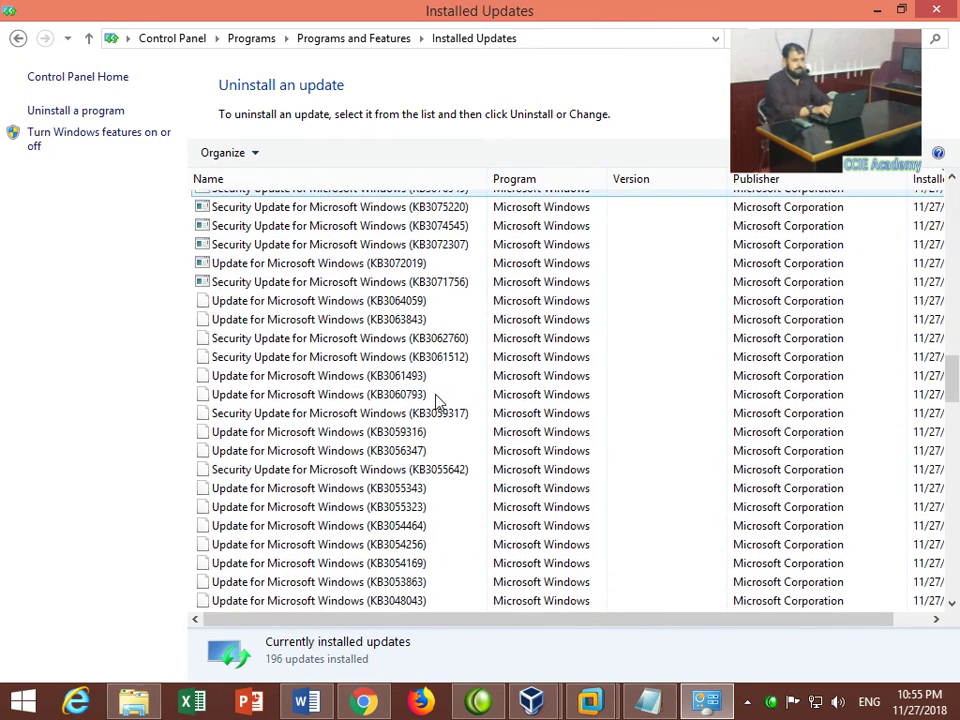
pyautogui.scroll(-6, 436, 400)
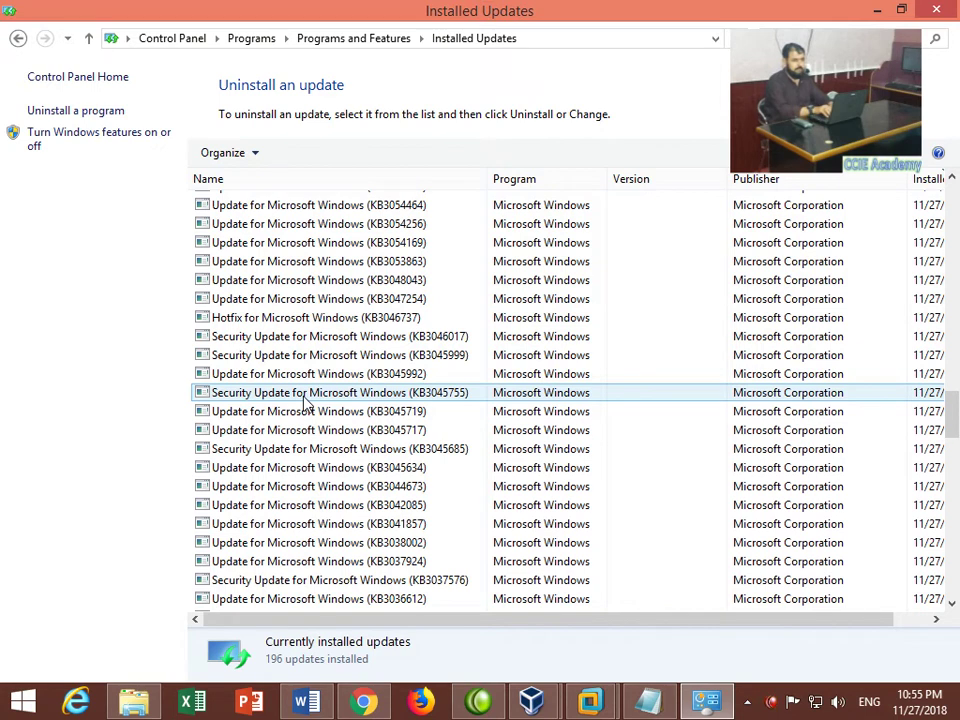
pyautogui.scroll(-16, 371, 405)
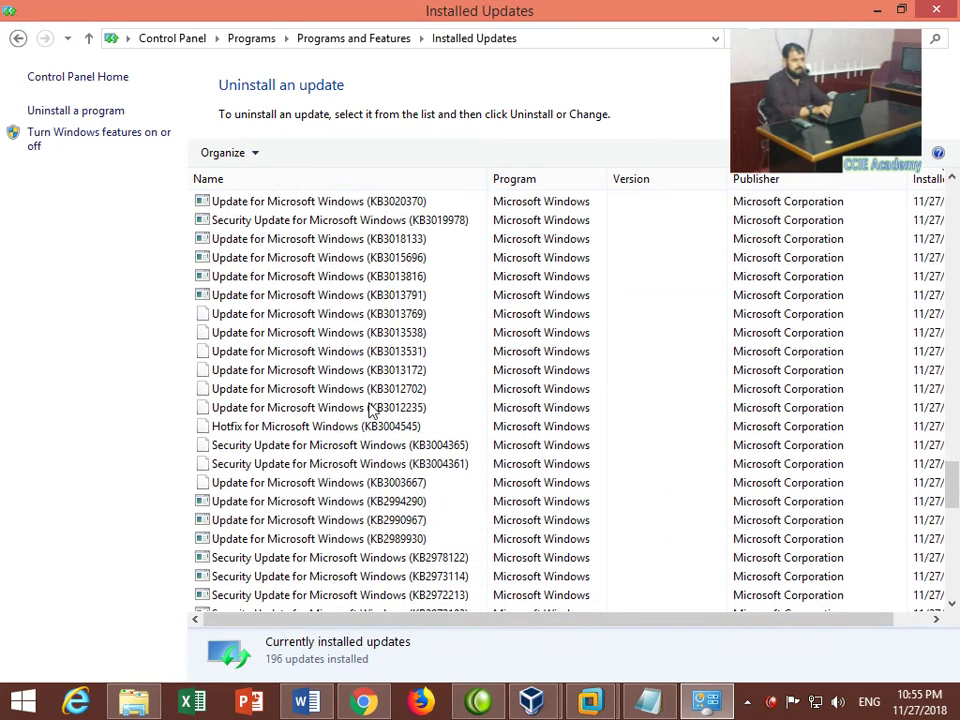
pyautogui.scroll(-9, 371, 410)
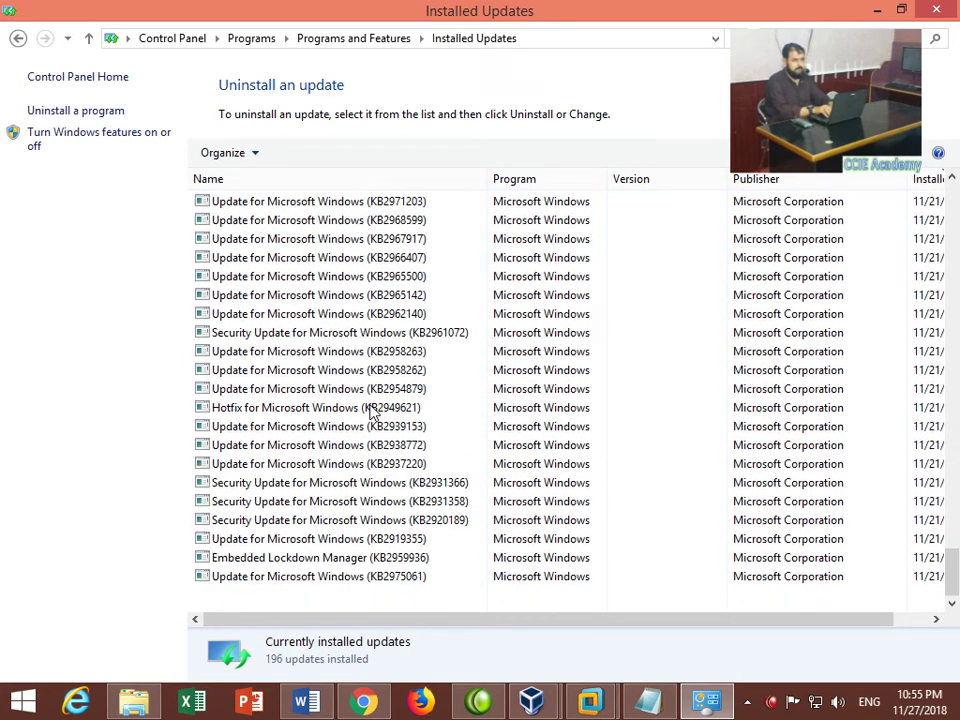
pyautogui.scroll(20, 371, 410)
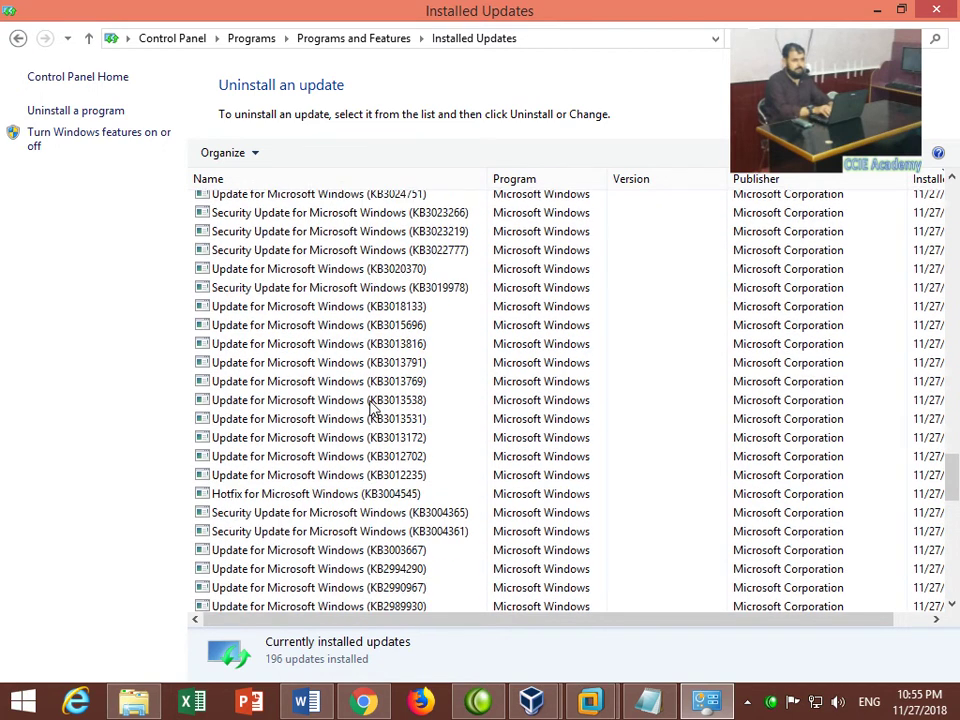
pyautogui.scroll(14, 371, 410)
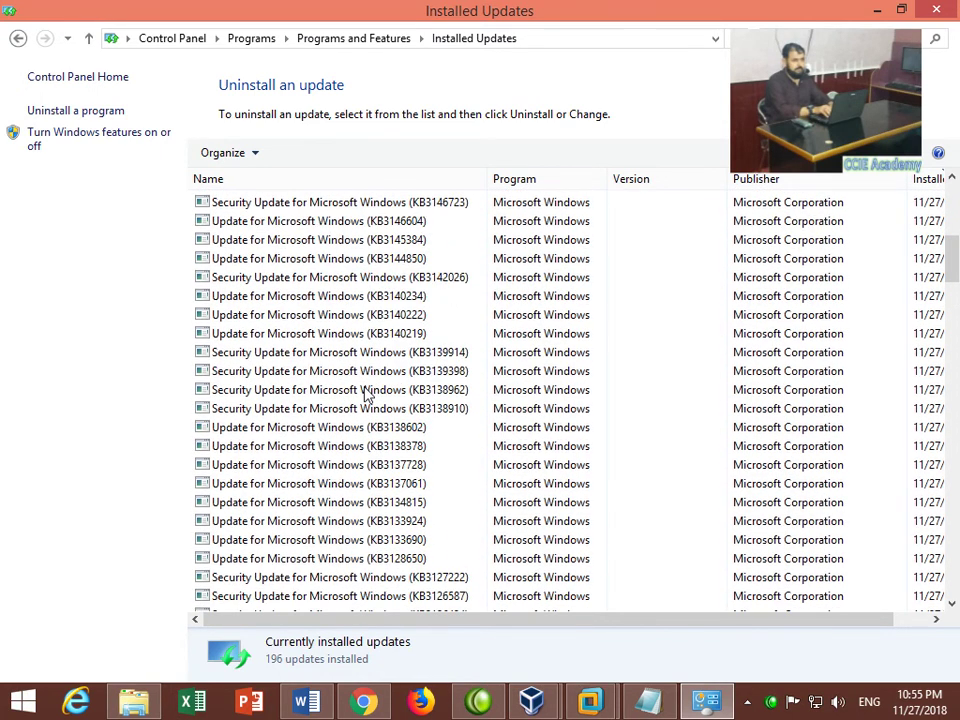
pyautogui.scroll(9, 368, 395)
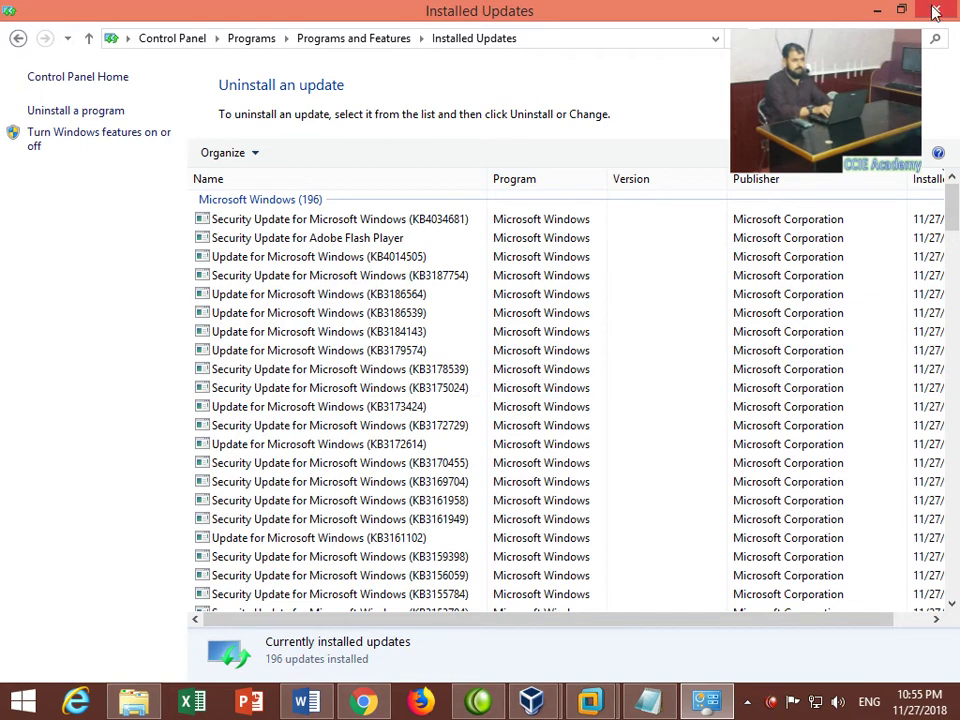
pyautogui.moveTo(935, 11)
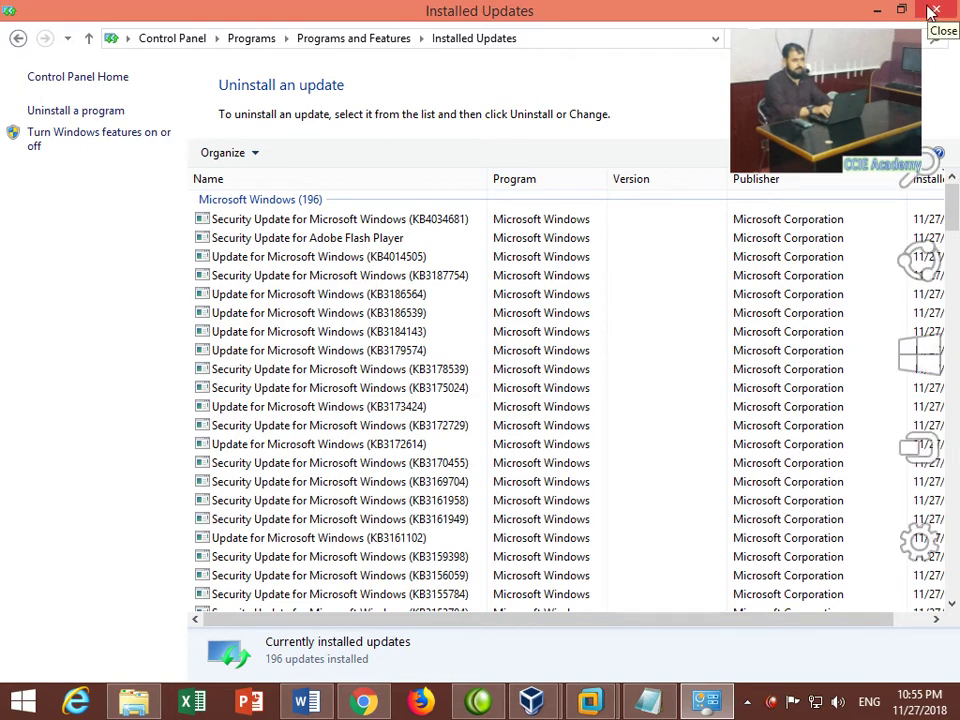
pyautogui.click(932, 11)
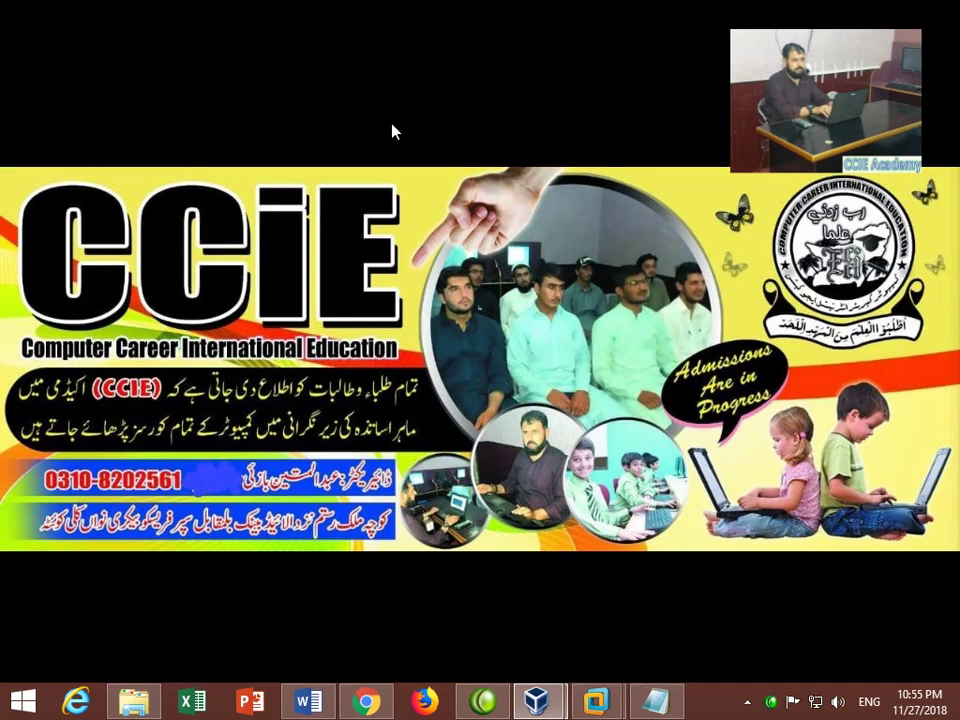
pyautogui.rightClick(333, 128)
pyautogui.click(375, 180)
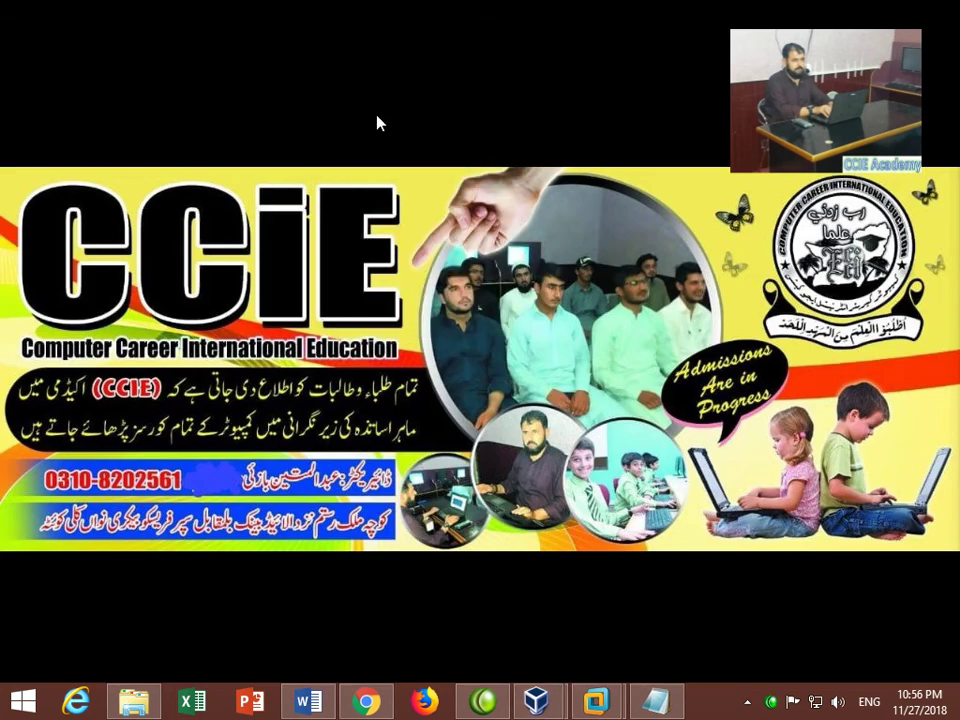
pyautogui.rightClick(377, 122)
pyautogui.click(424, 166)
pyautogui.rightClick(441, 99)
pyautogui.click(486, 161)
pyautogui.rightClick(480, 116)
pyautogui.click(508, 166)
pyautogui.rightClick(480, 112)
pyautogui.click(510, 163)
pyautogui.rightClick(507, 102)
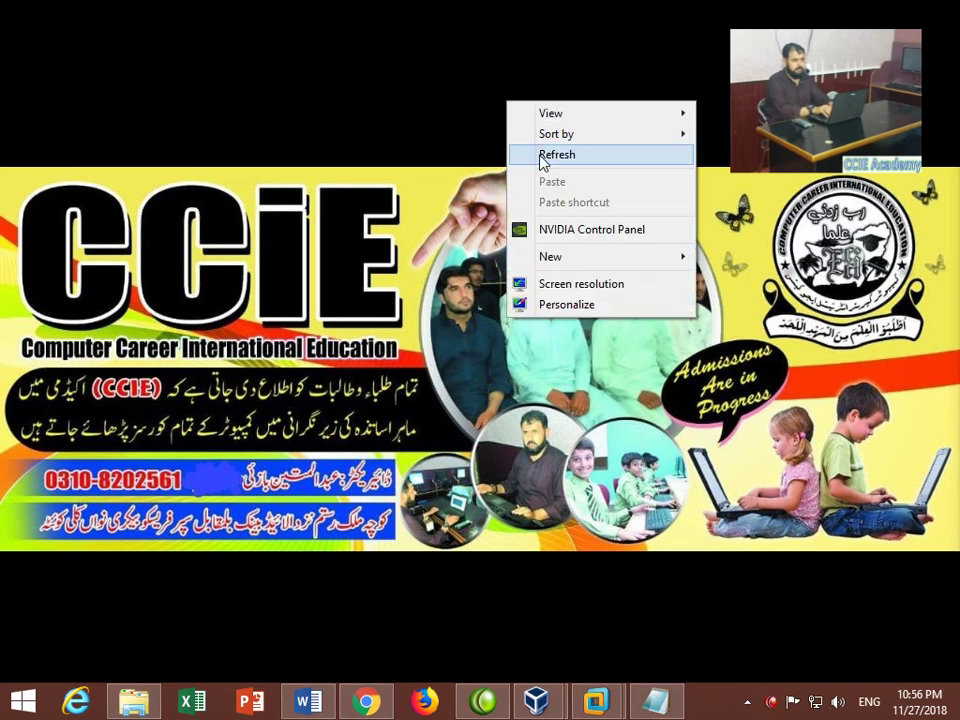
pyautogui.click(541, 158)
pyautogui.rightClick(486, 100)
pyautogui.click(519, 152)
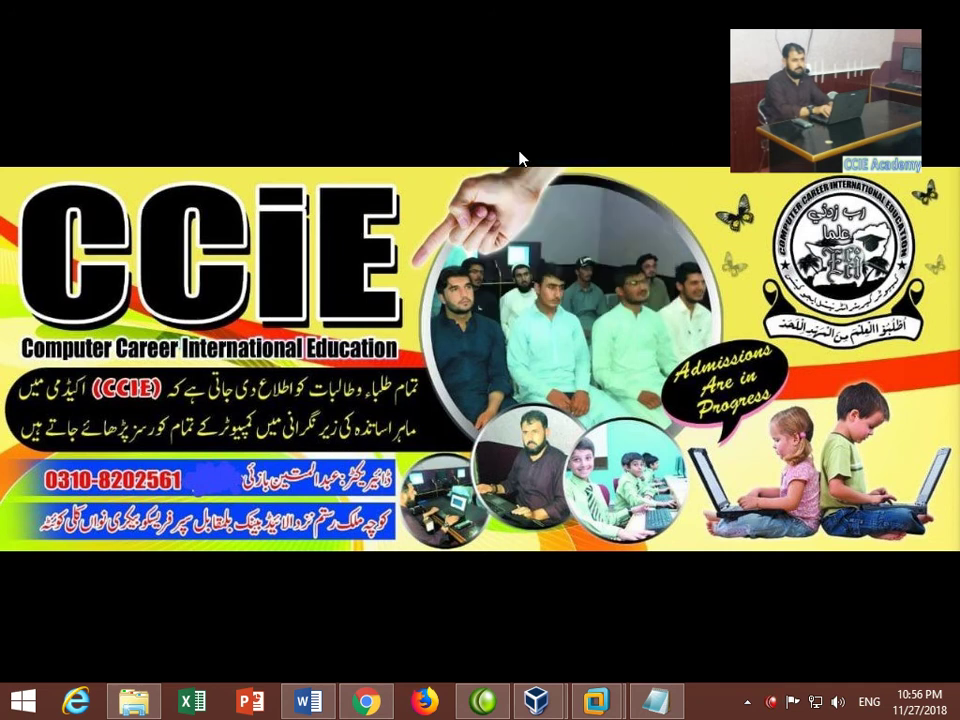